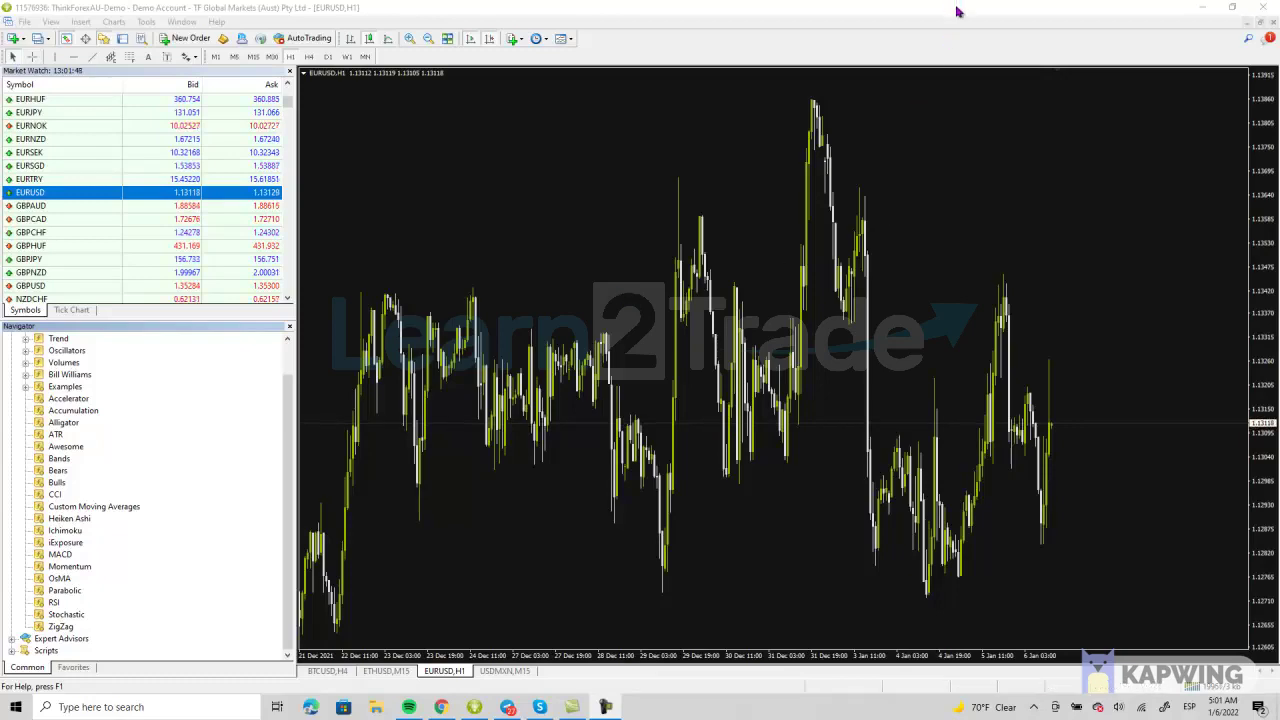
Restore MetaTrader, try opening the PositionSizer file from the desktop, then maximize MetaTrader again.
drag(952, 12, 841, 16)
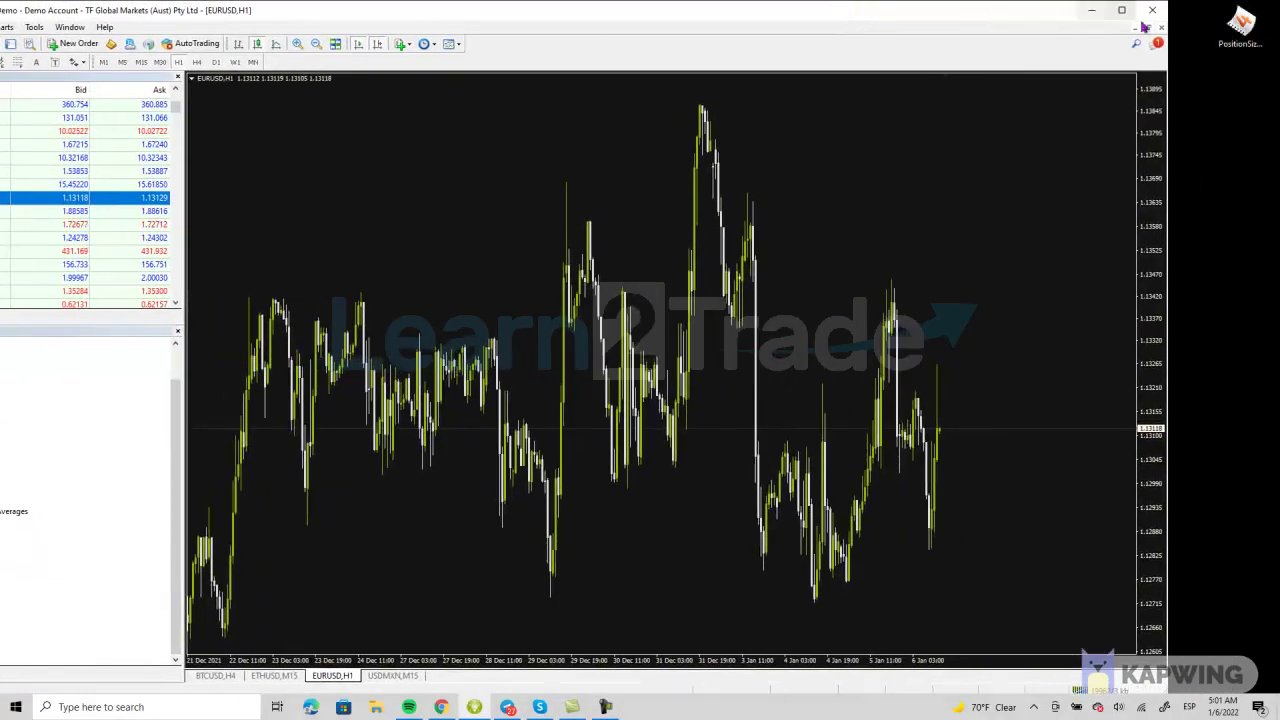
double_click(1226, 46)
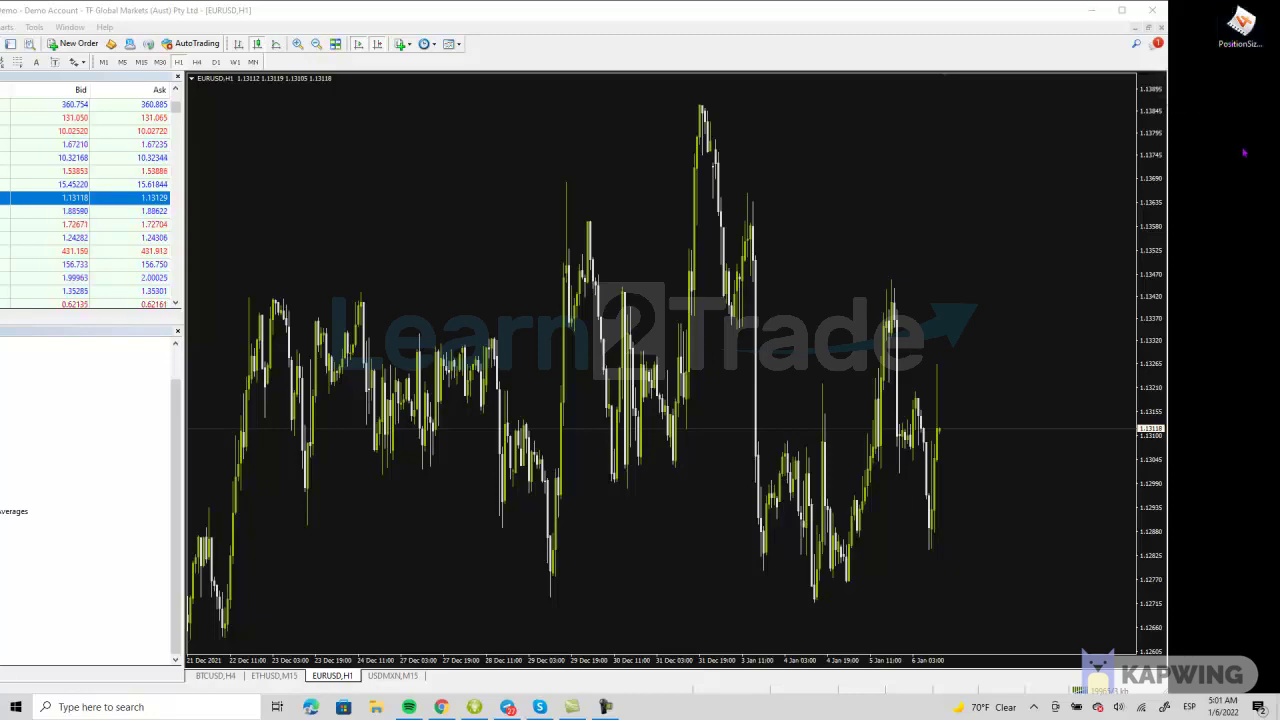
double_click(344, 14)
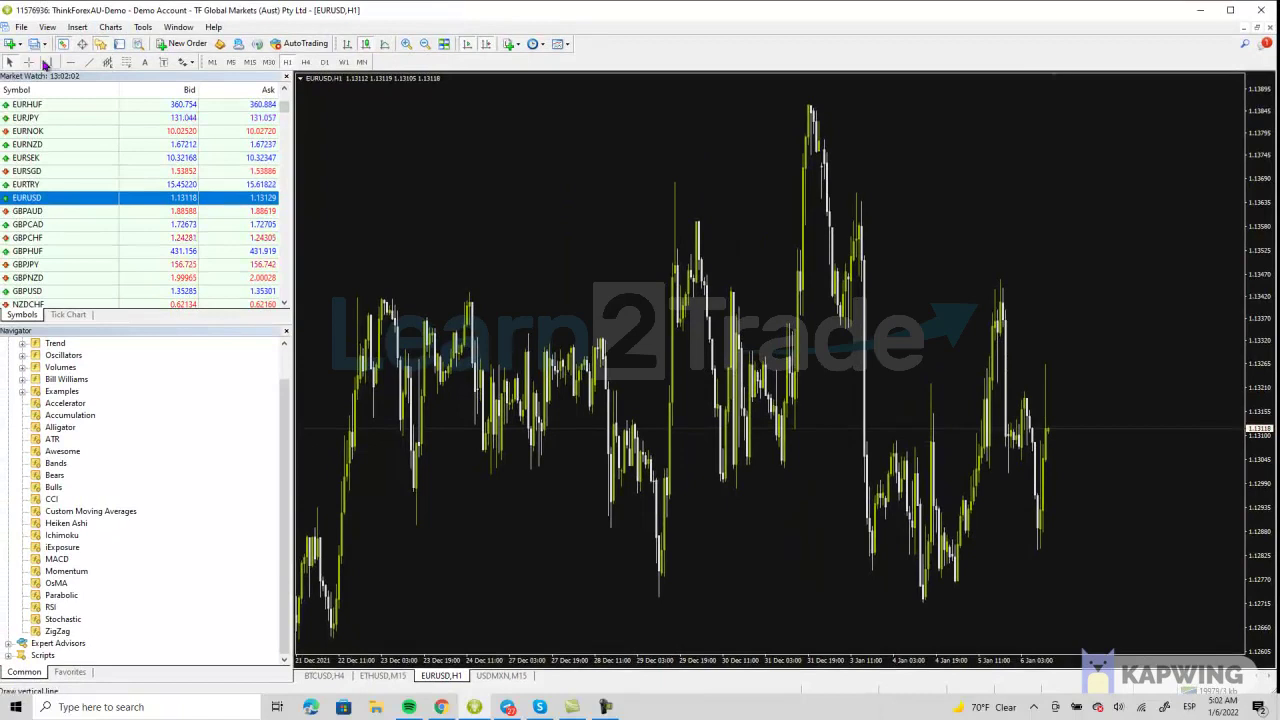
Open the terminal's data folder with File > Open Data Folder and move Explorer aside.
click(22, 28)
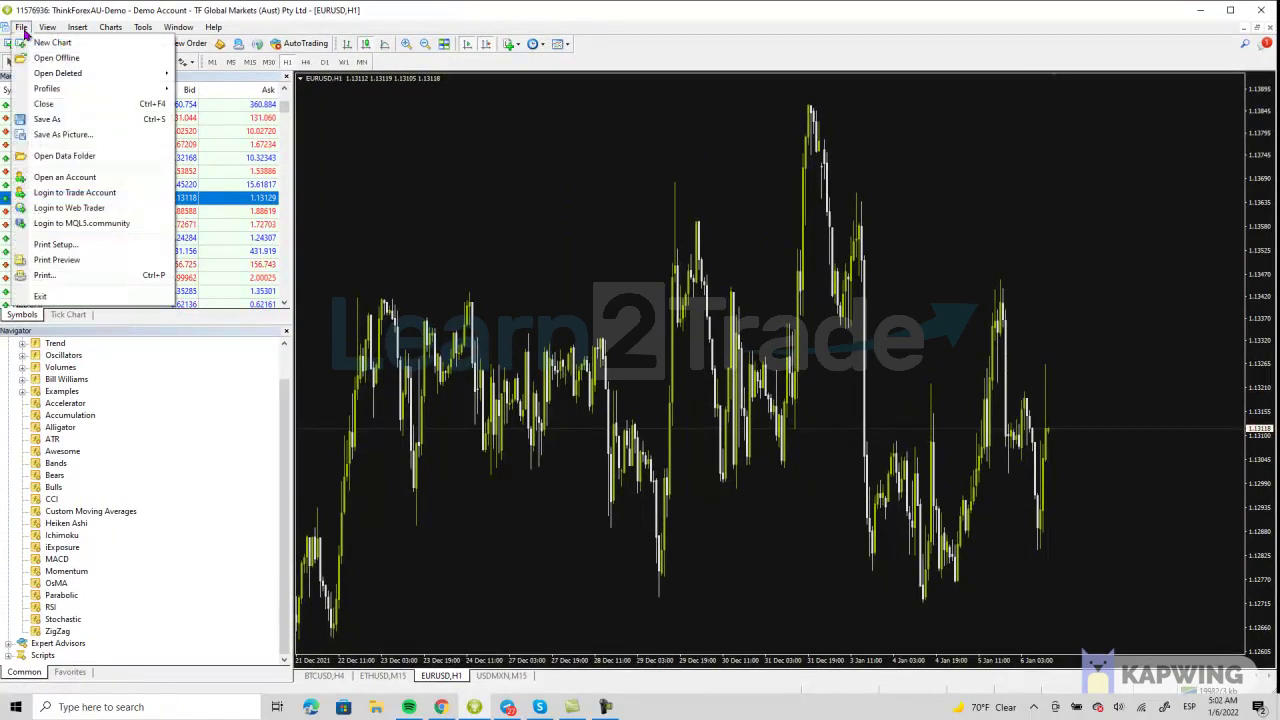
click(94, 158)
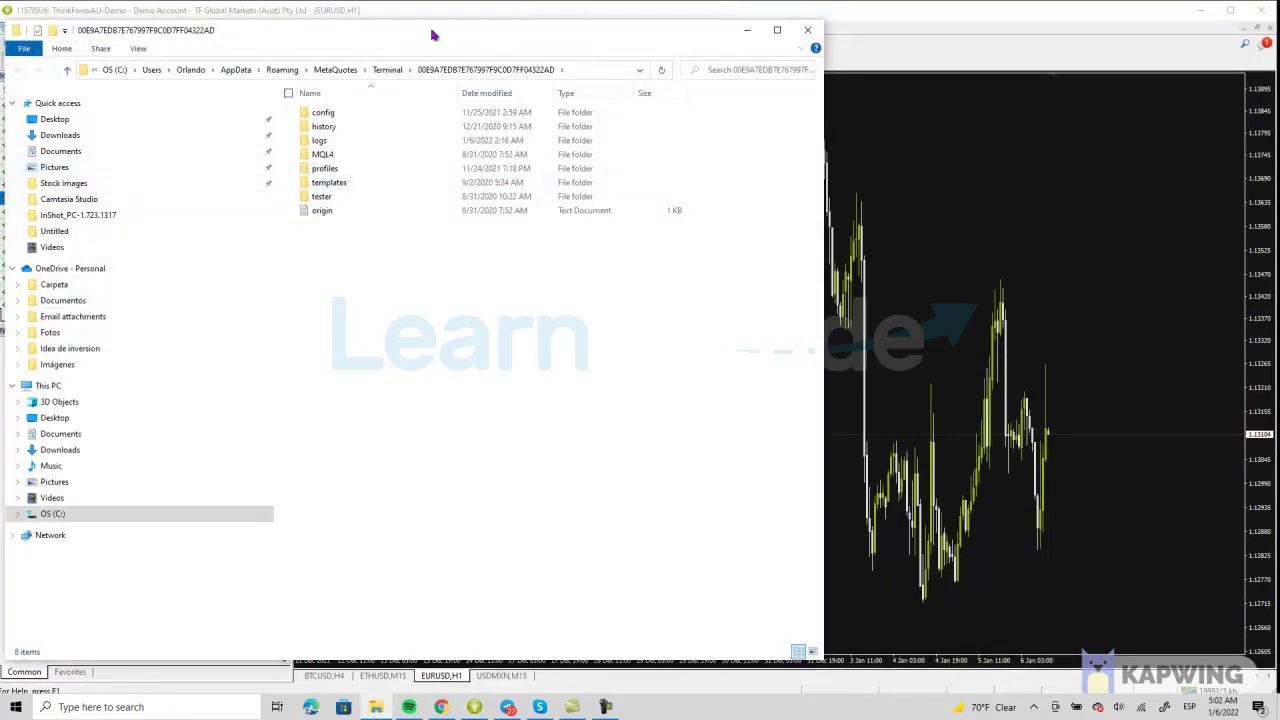
drag(430, 38, 610, 48)
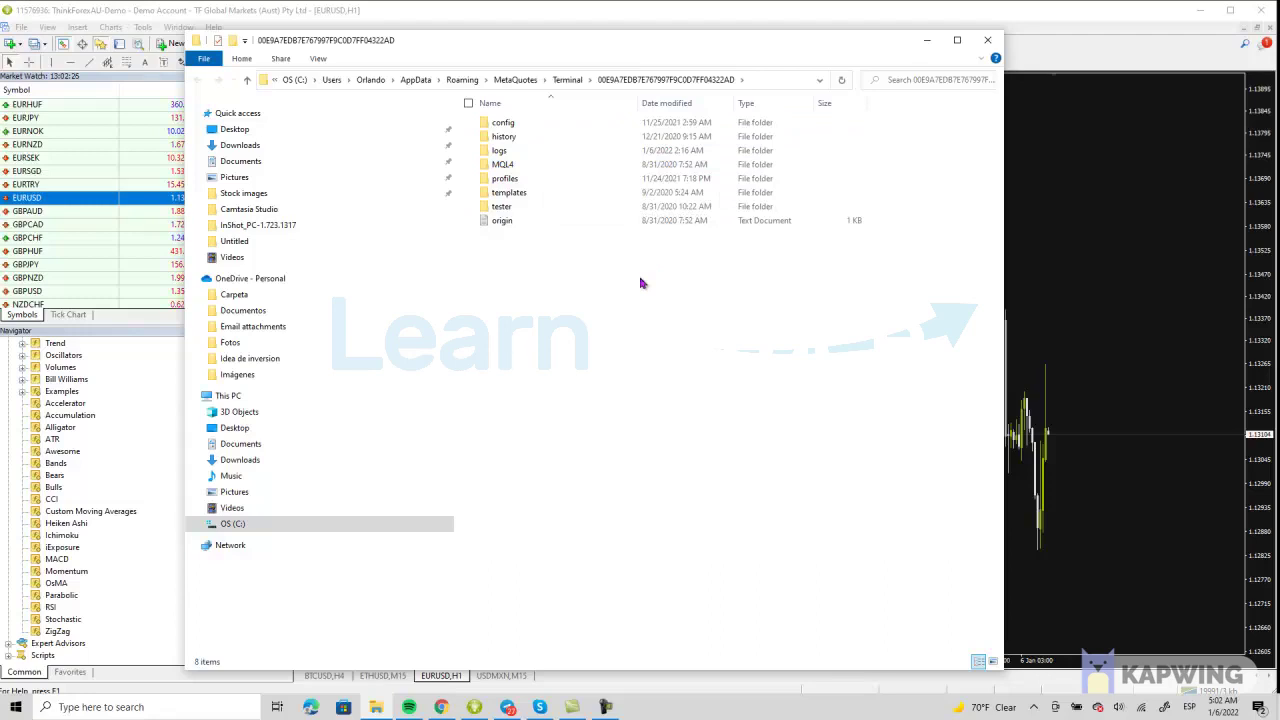
Drag the desktop PositionSizer file into MQL4\Indicators, then close the Explorer window.
double_click(510, 166)
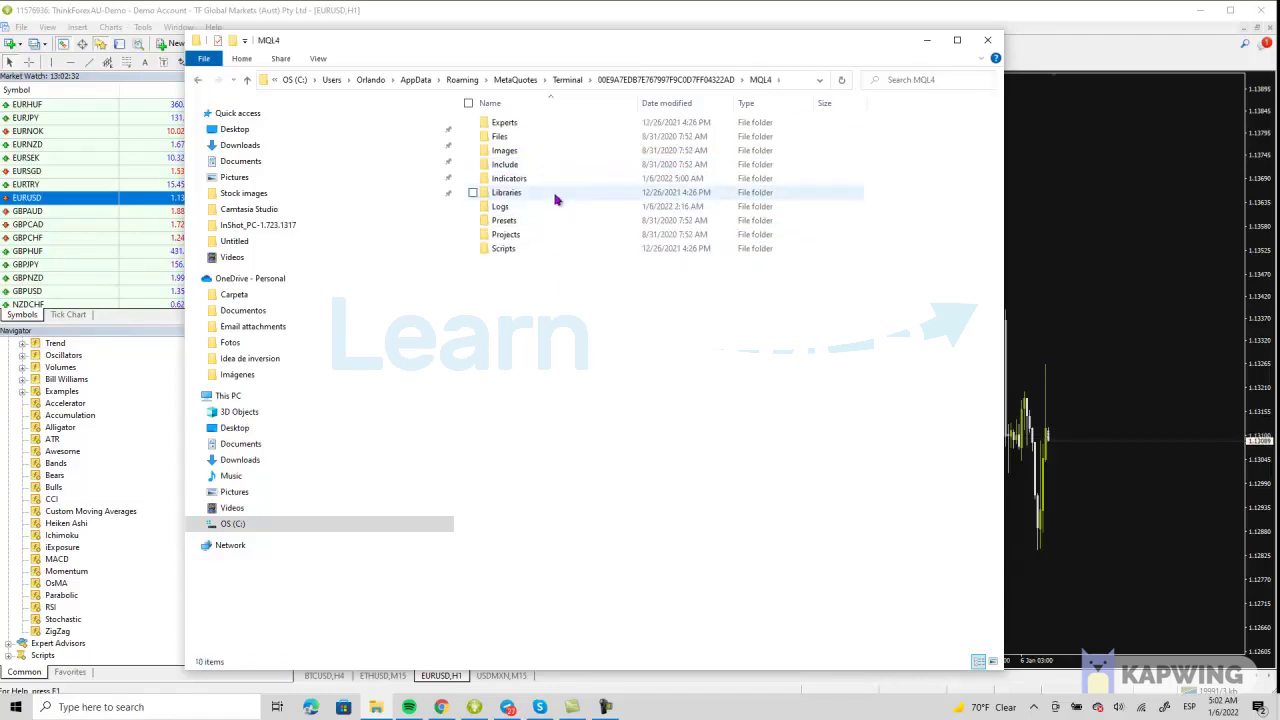
double_click(510, 178)
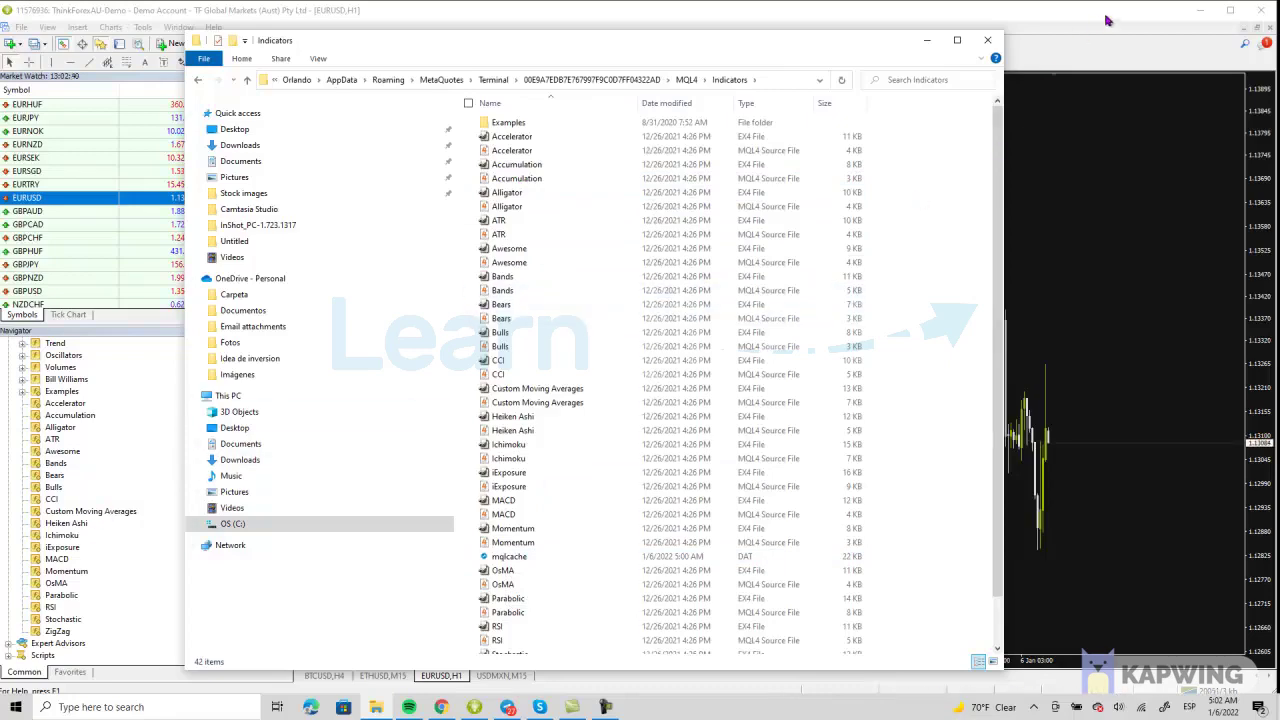
drag(1107, 20, 935, 20)
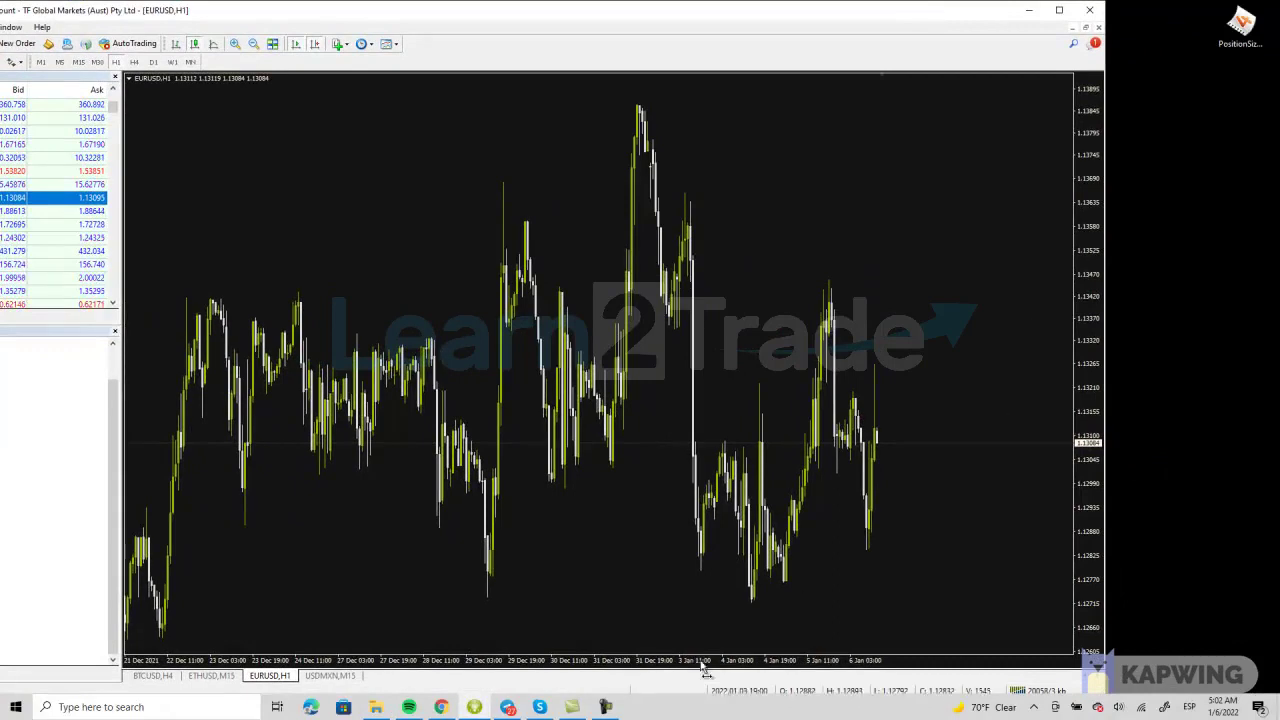
click(376, 707)
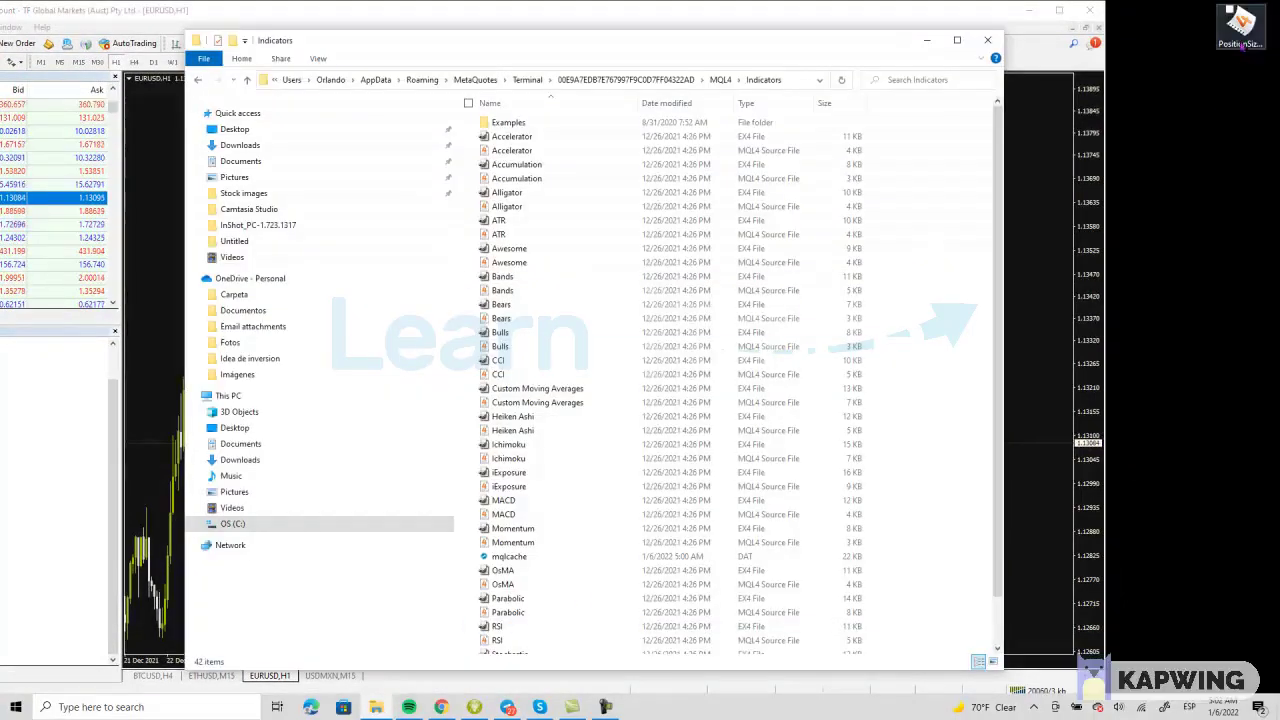
drag(1240, 24, 582, 441)
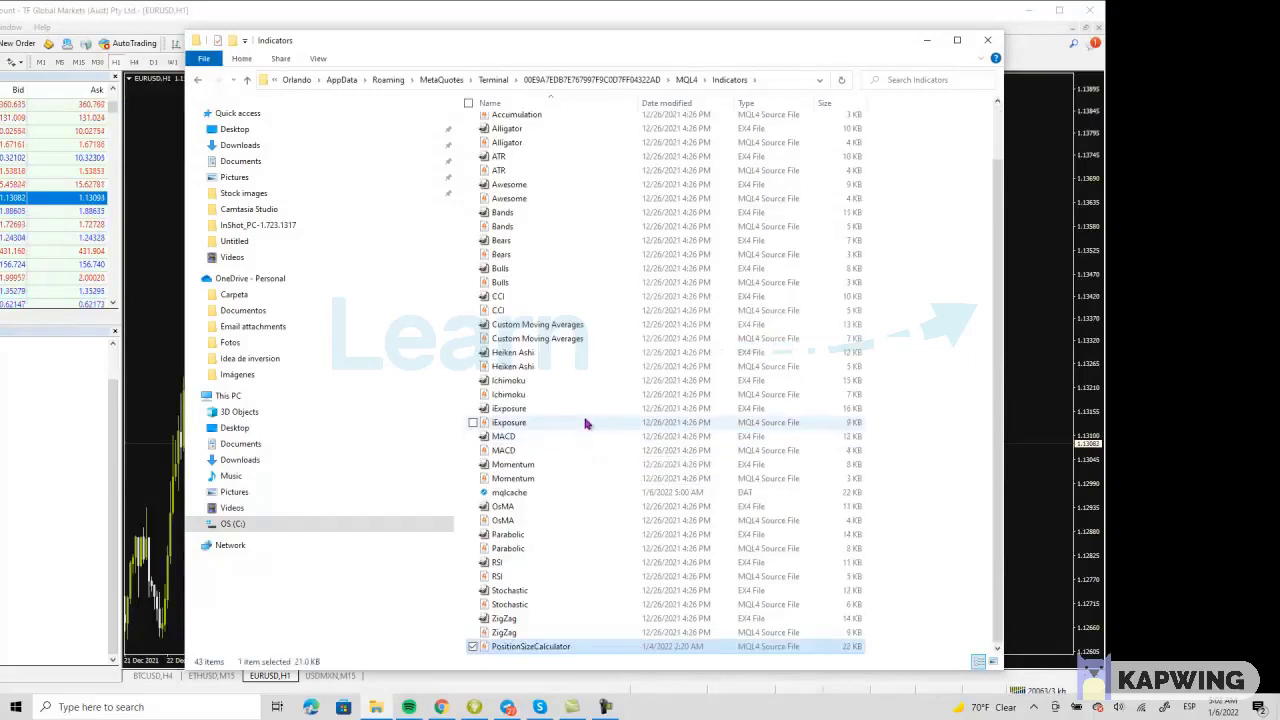
click(985, 45)
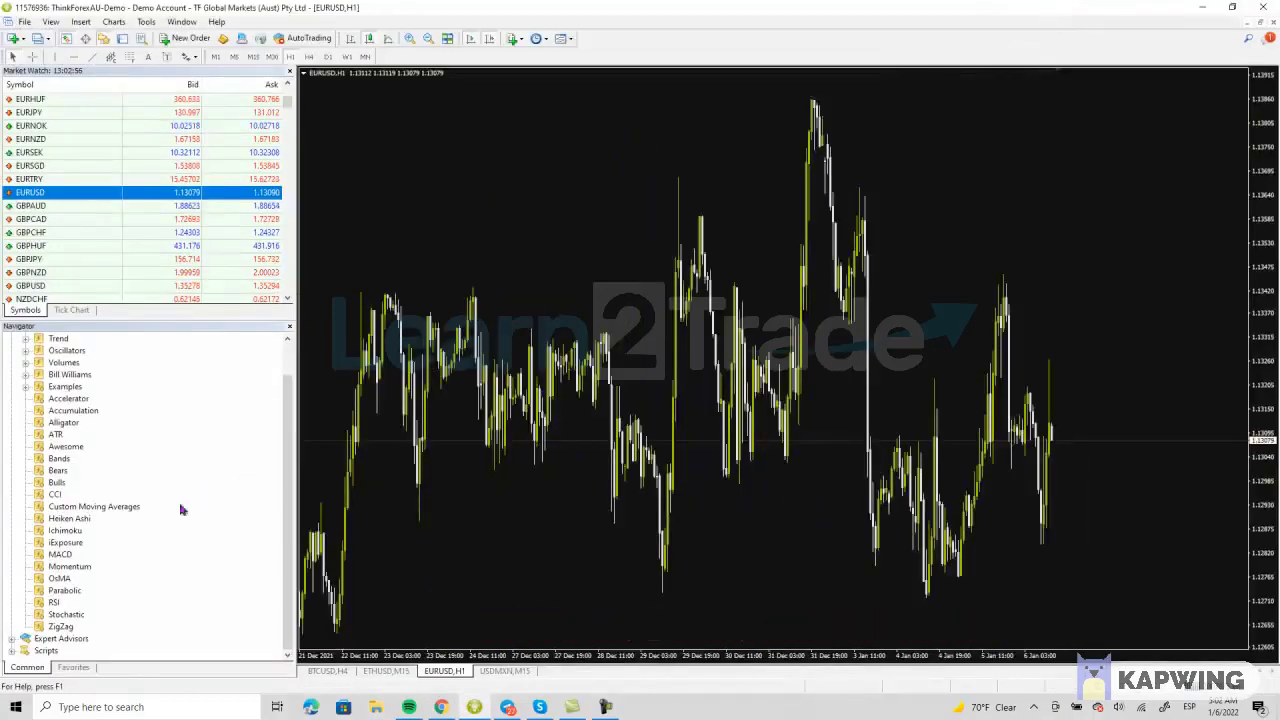
Refresh the Navigator's indicator list and scroll down to locate PositionSizeCalculator.
drag(289, 458, 291, 451)
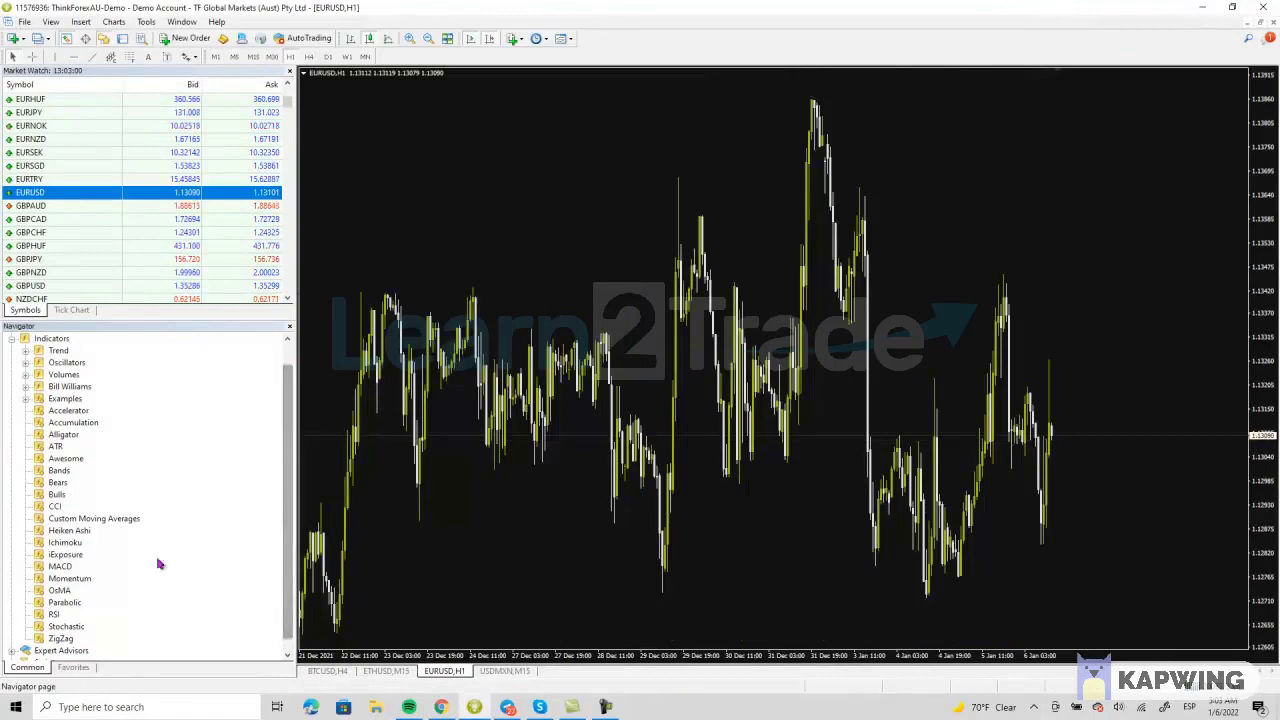
right_click(80, 487)
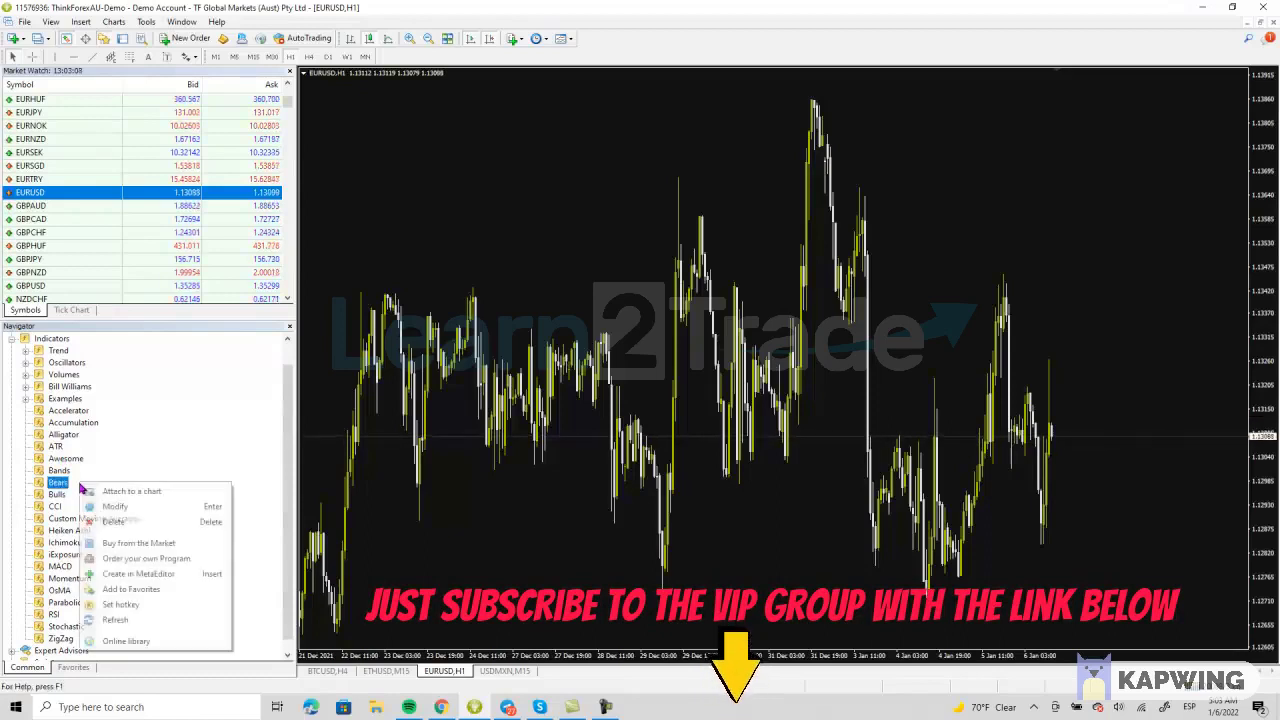
click(137, 622)
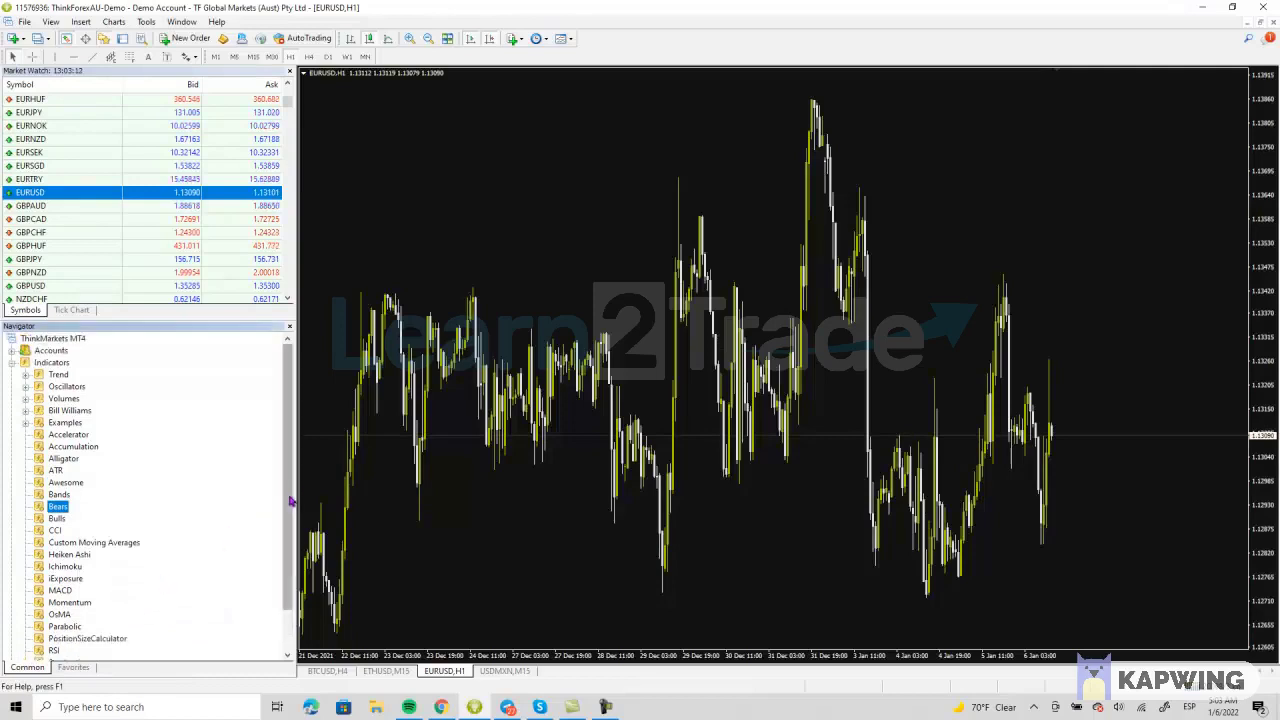
scroll(290, 500, down, 1)
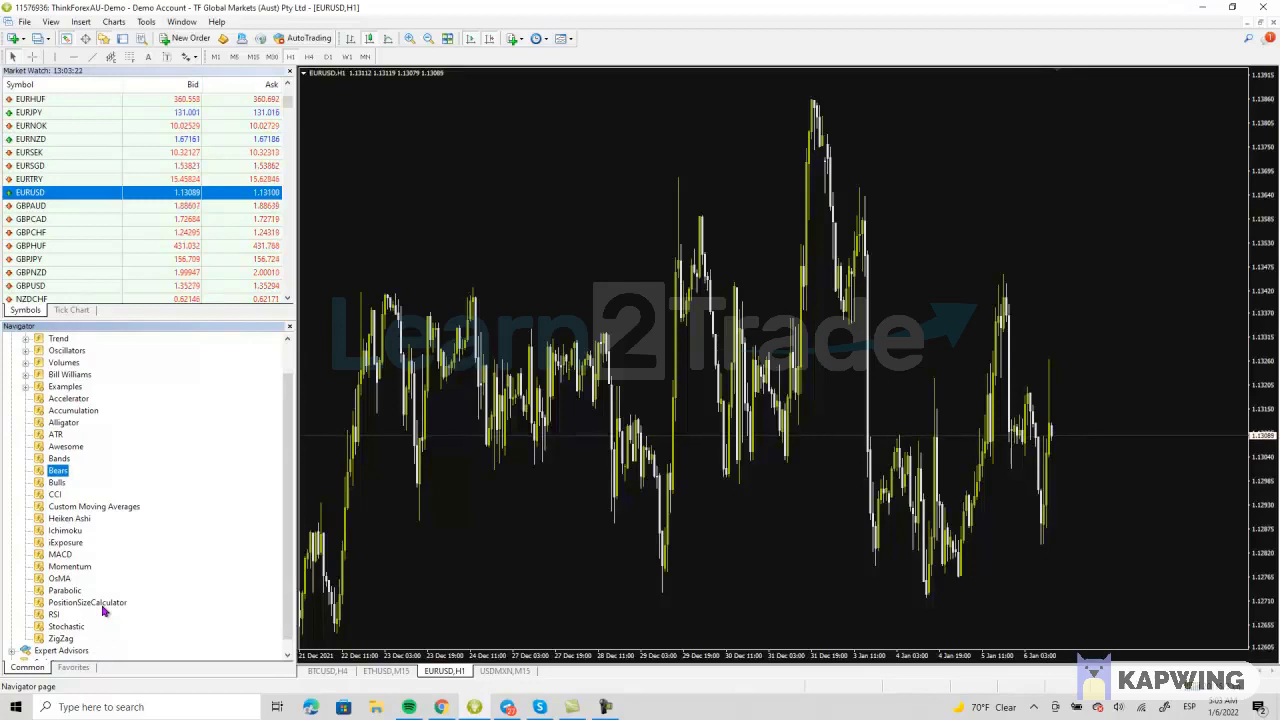
click(478, 229)
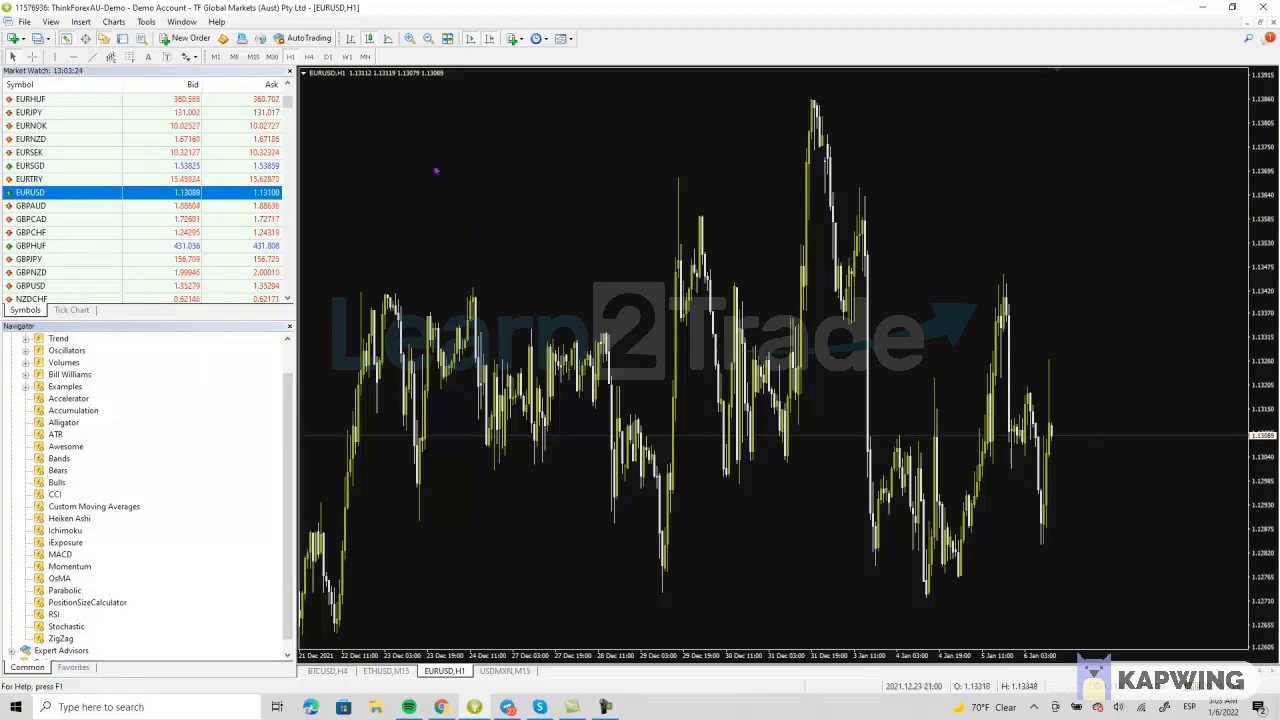
Switch EURUSD to M15 and widen the price scale to compress the candles.
click(253, 56)
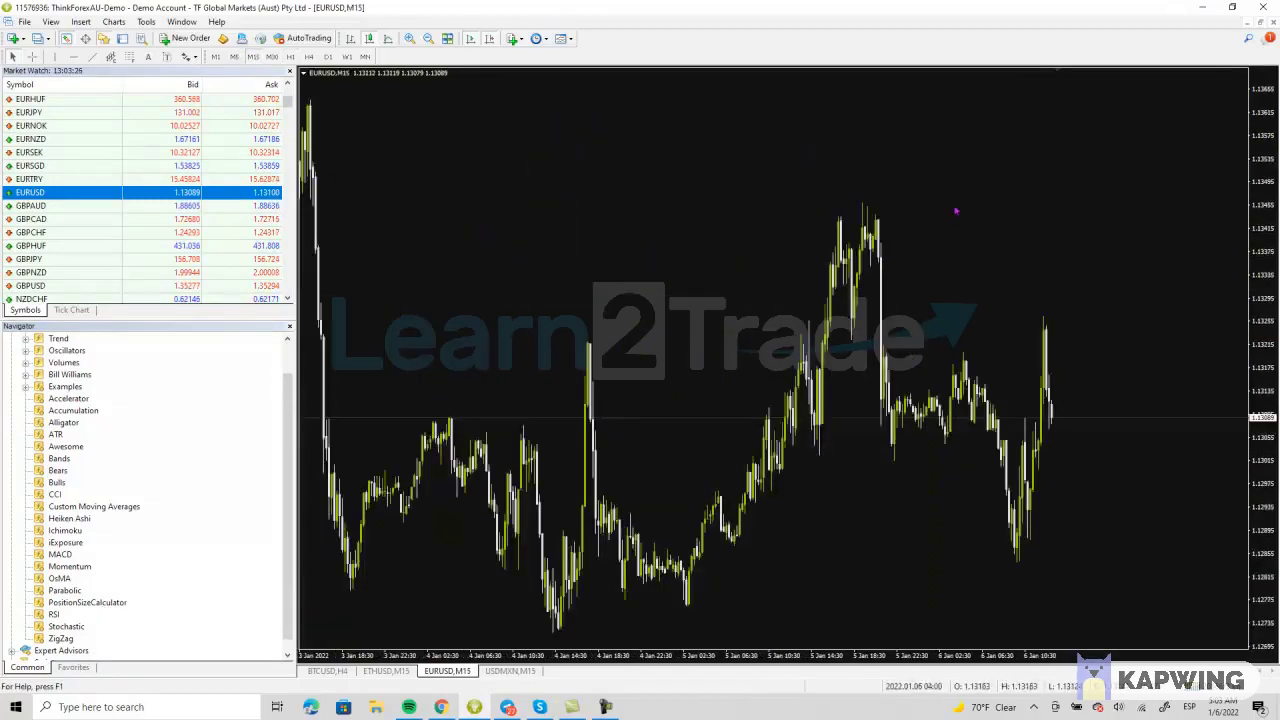
drag(1266, 164, 1266, 172)
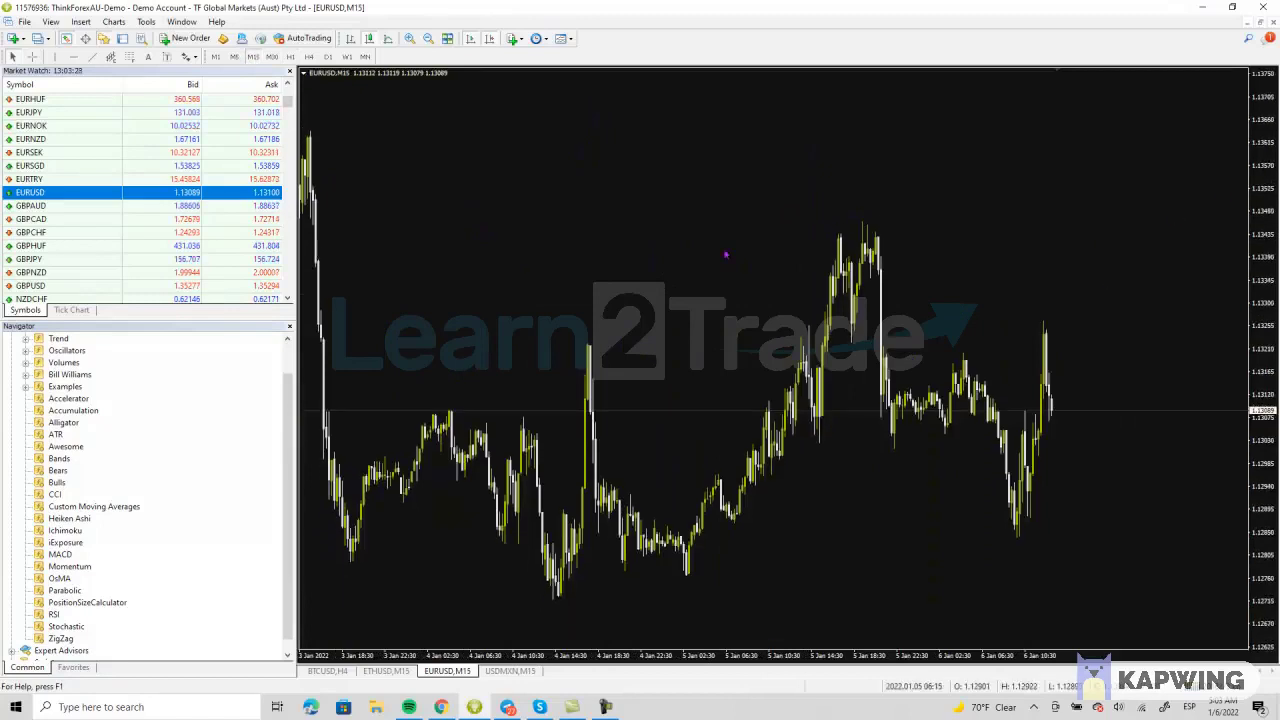
mouse_move(723, 257)
mouse_down()
mouse_move(751, 251)
mouse_move(728, 252)
mouse_up()
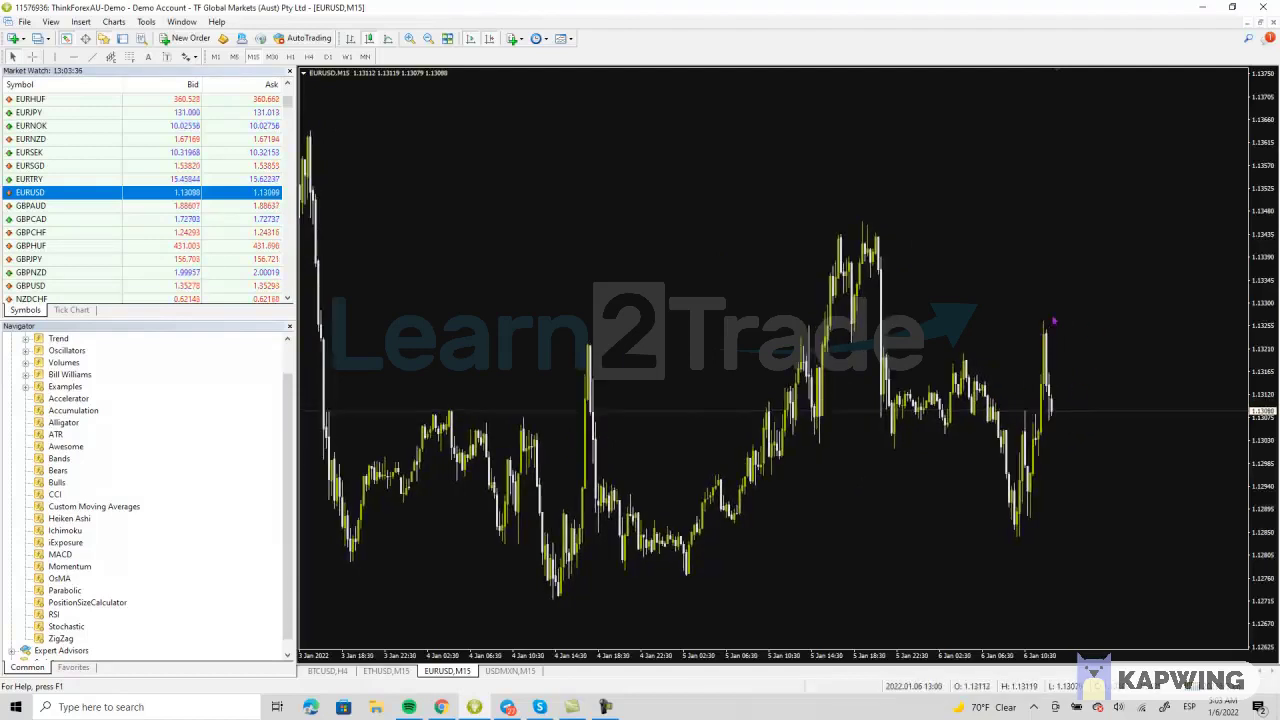
Toggle the crosshair on and off to read chart prices.
middle_click(1030, 544)
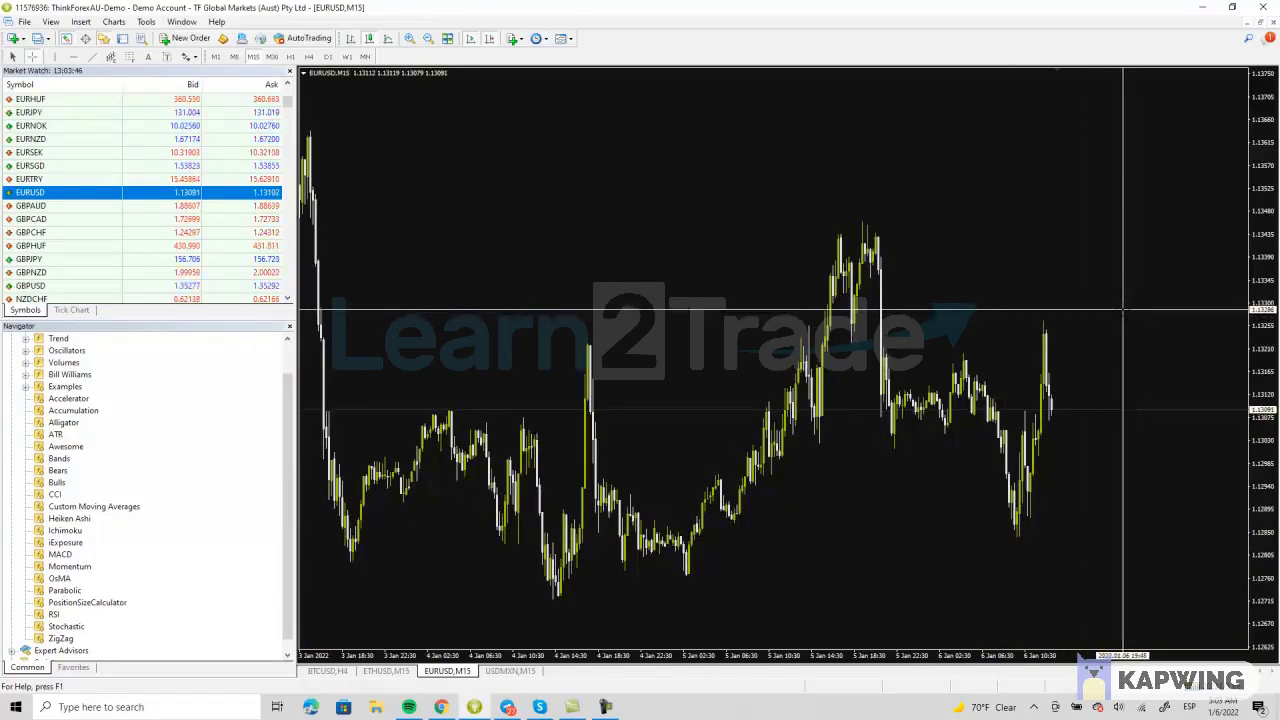
click(1131, 550)
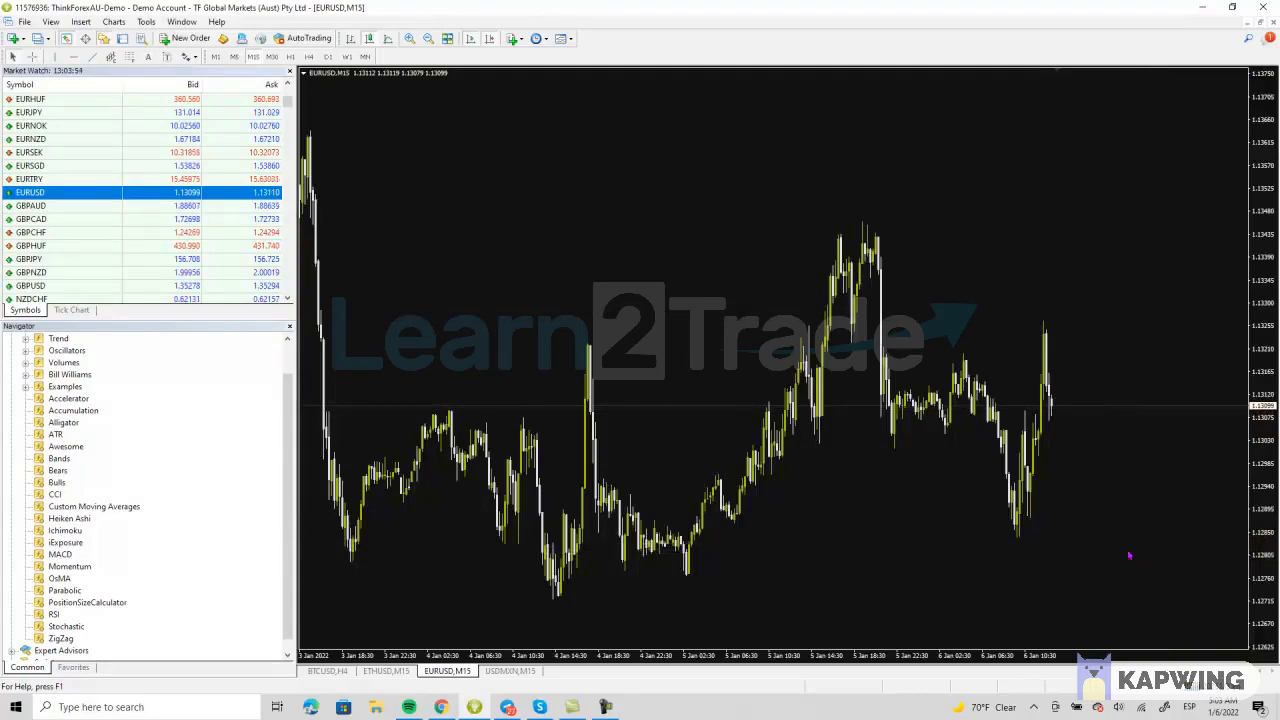
middle_click(1086, 280)
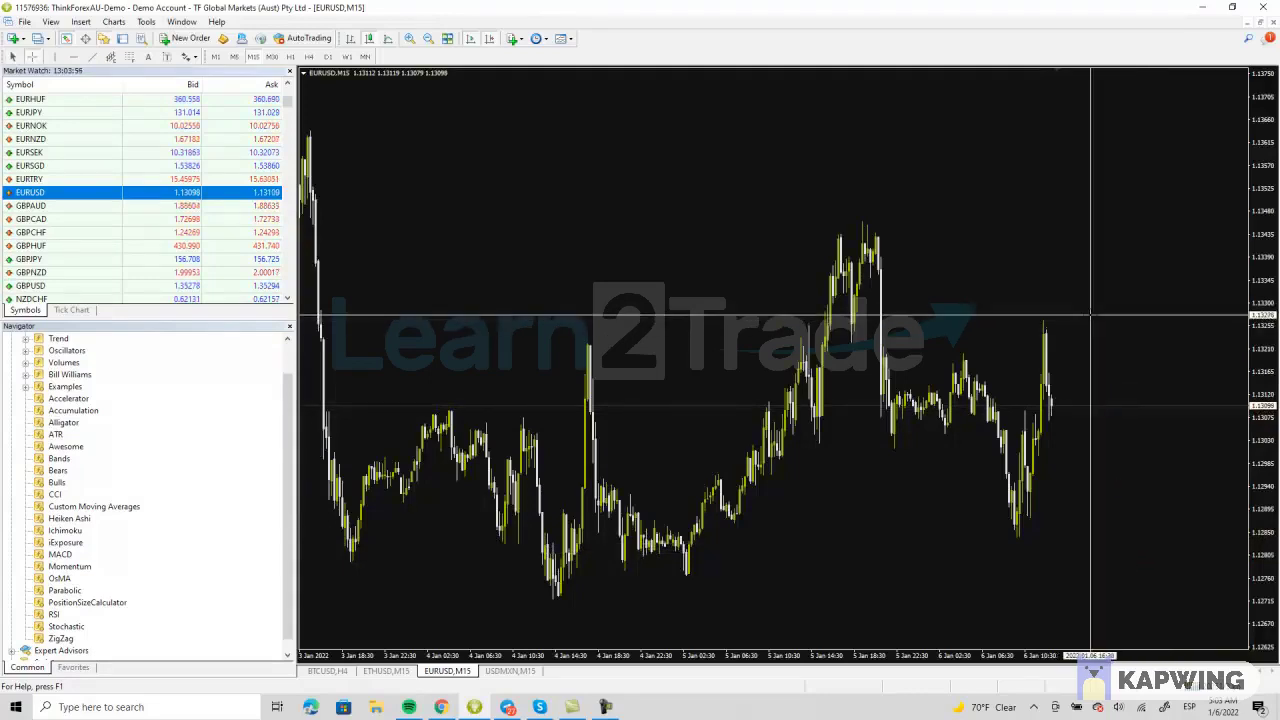
click(940, 320)
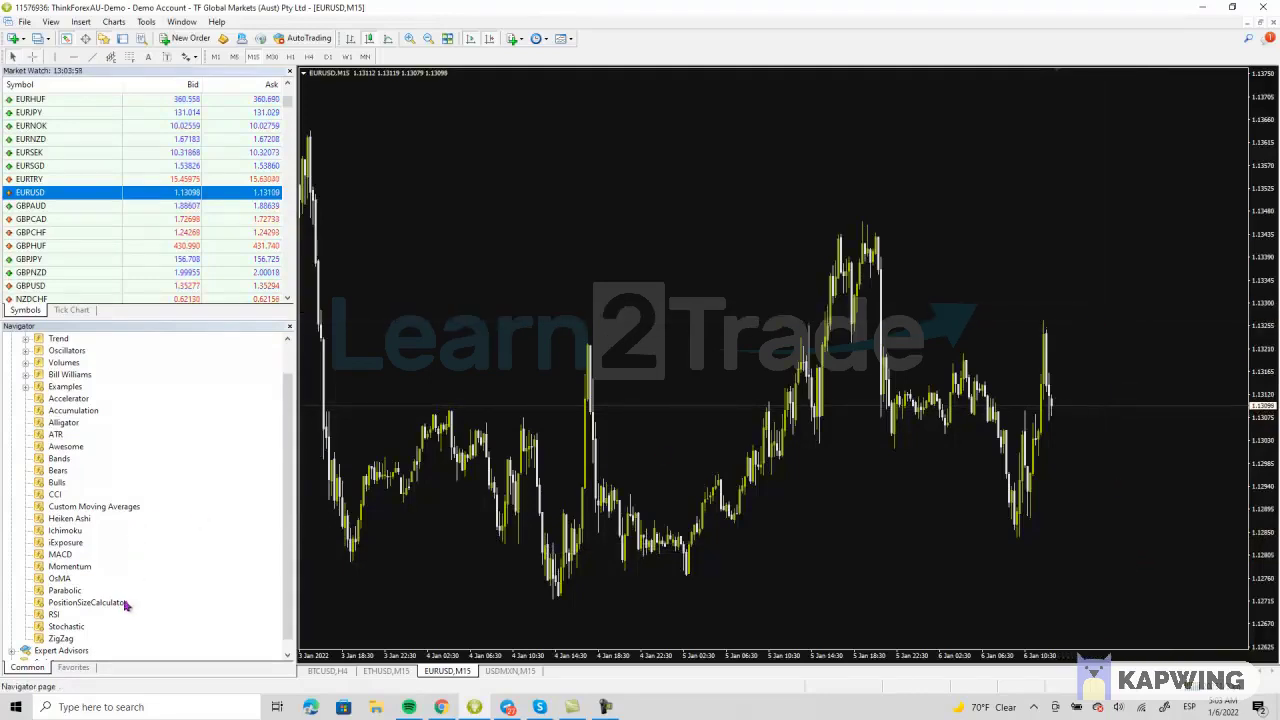
Attach PositionSizeCalculator to EURUSD with EntryLevel 1.1330 and StopLossLevel 1.28.
drag(118, 610, 645, 365)
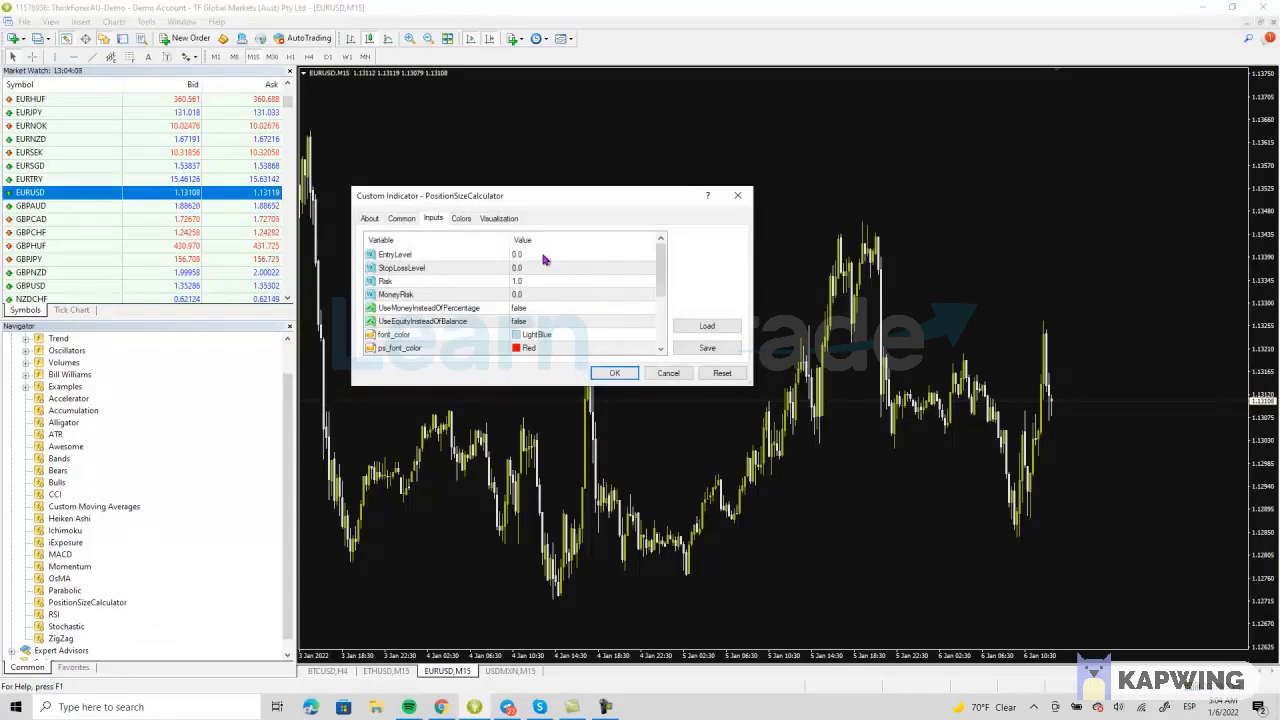
double_click(542, 254)
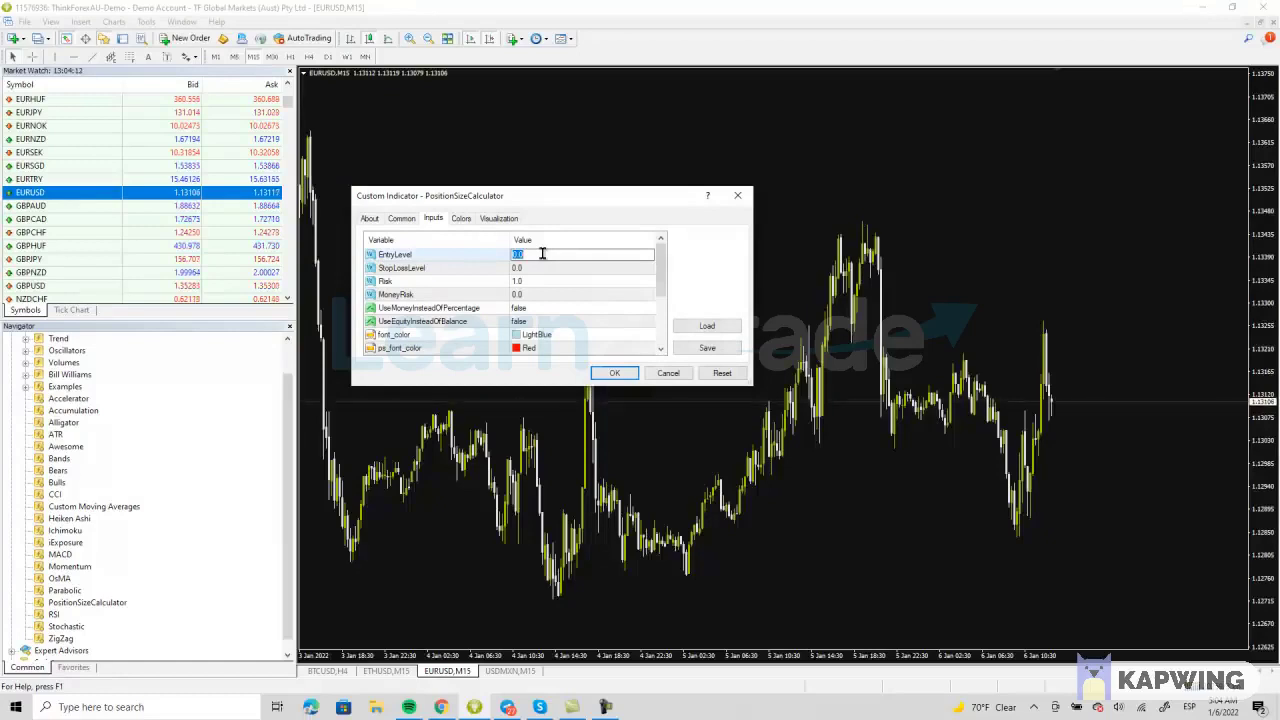
text(1.1330)
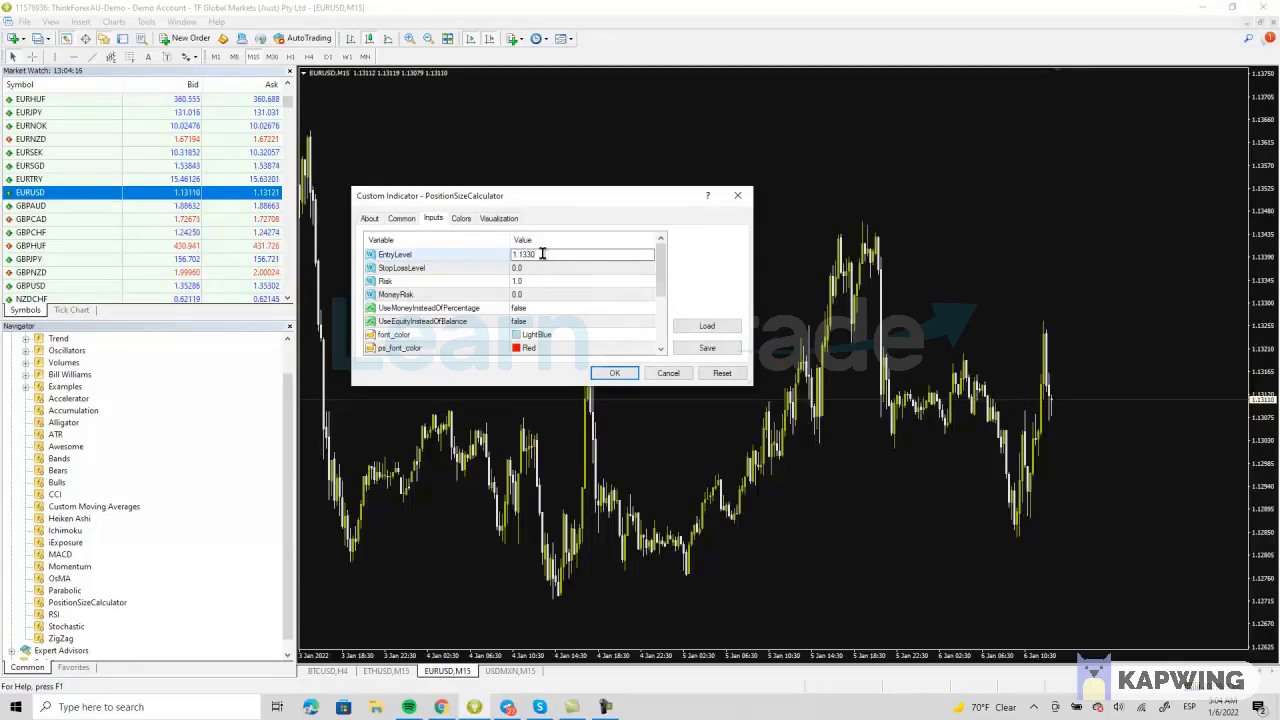
click(521, 267)
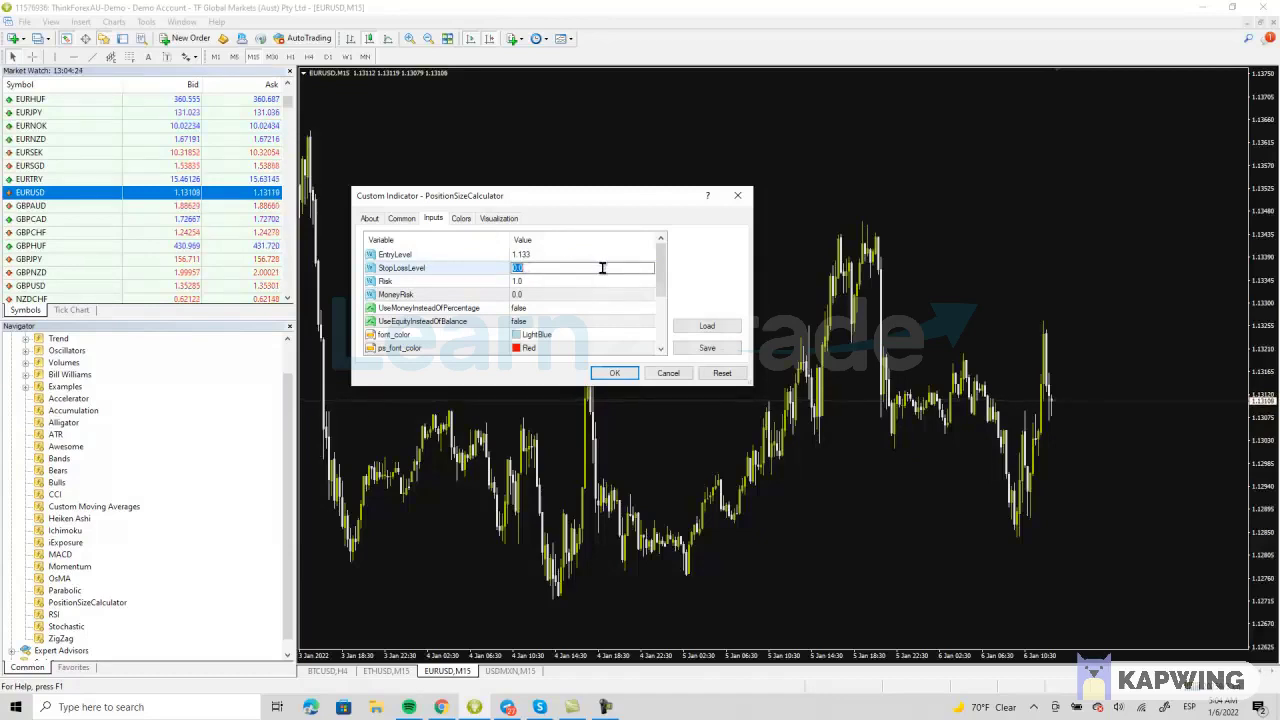
text(1.28)
click(600, 281)
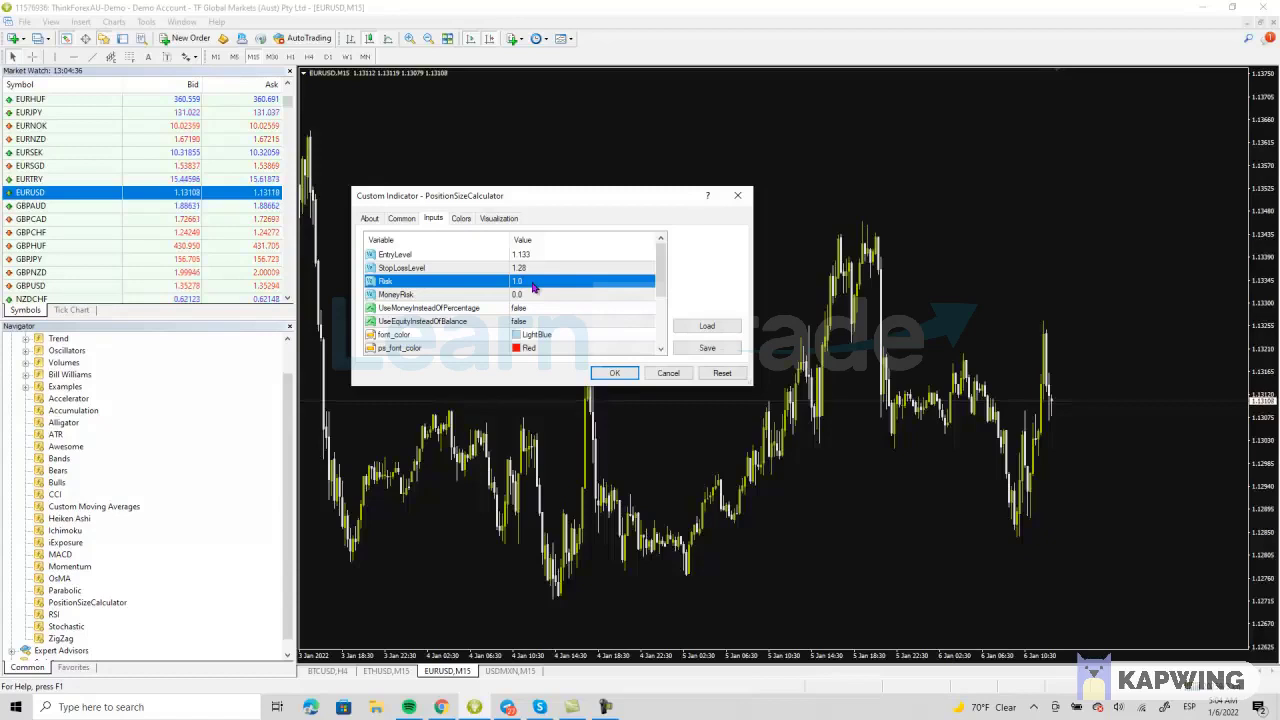
Edit the Risk field, leave it at 1.0%, and apply the indicator settings.
click(531, 281)
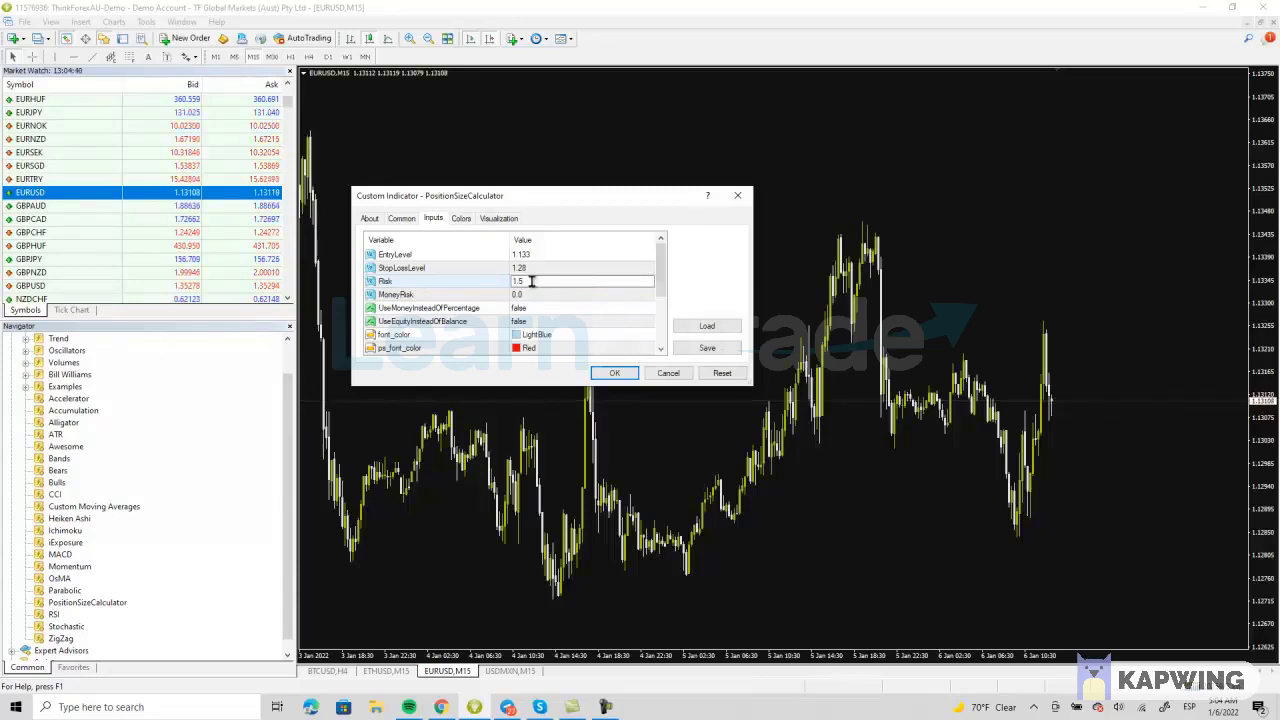
text(1.5)
click(549, 295)
click(553, 280)
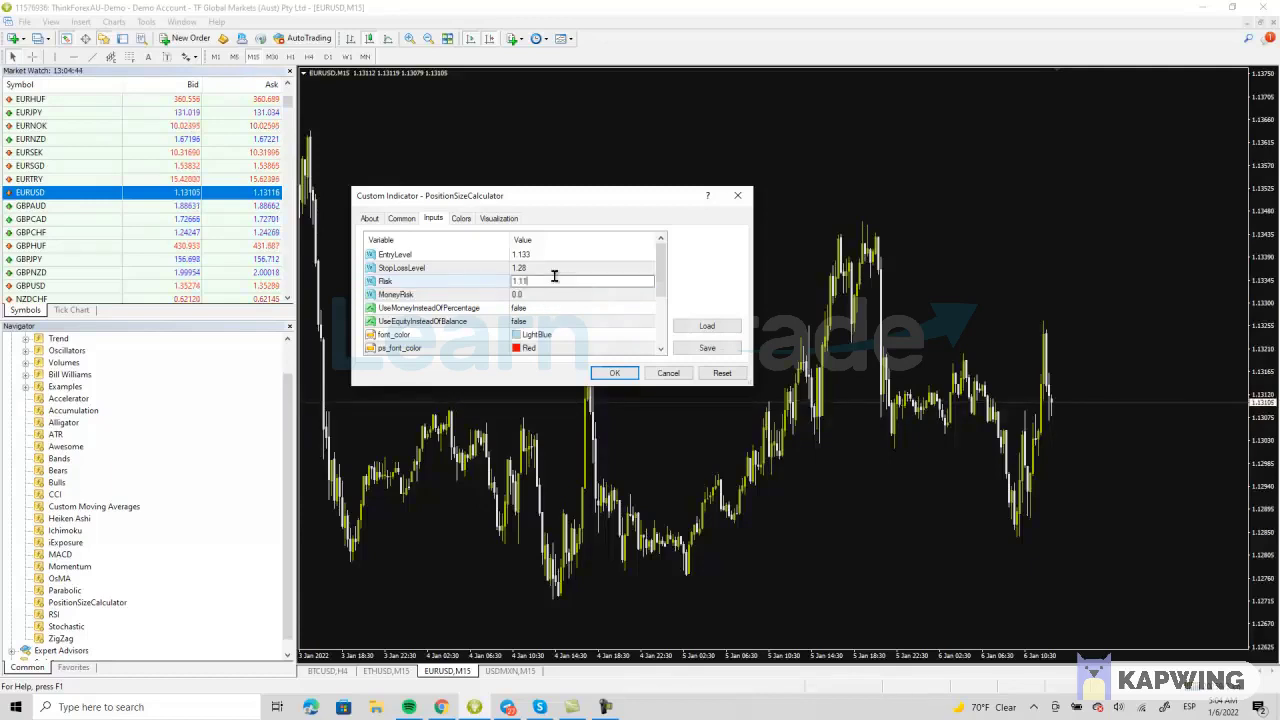
click(537, 297)
click(540, 283)
click(539, 280)
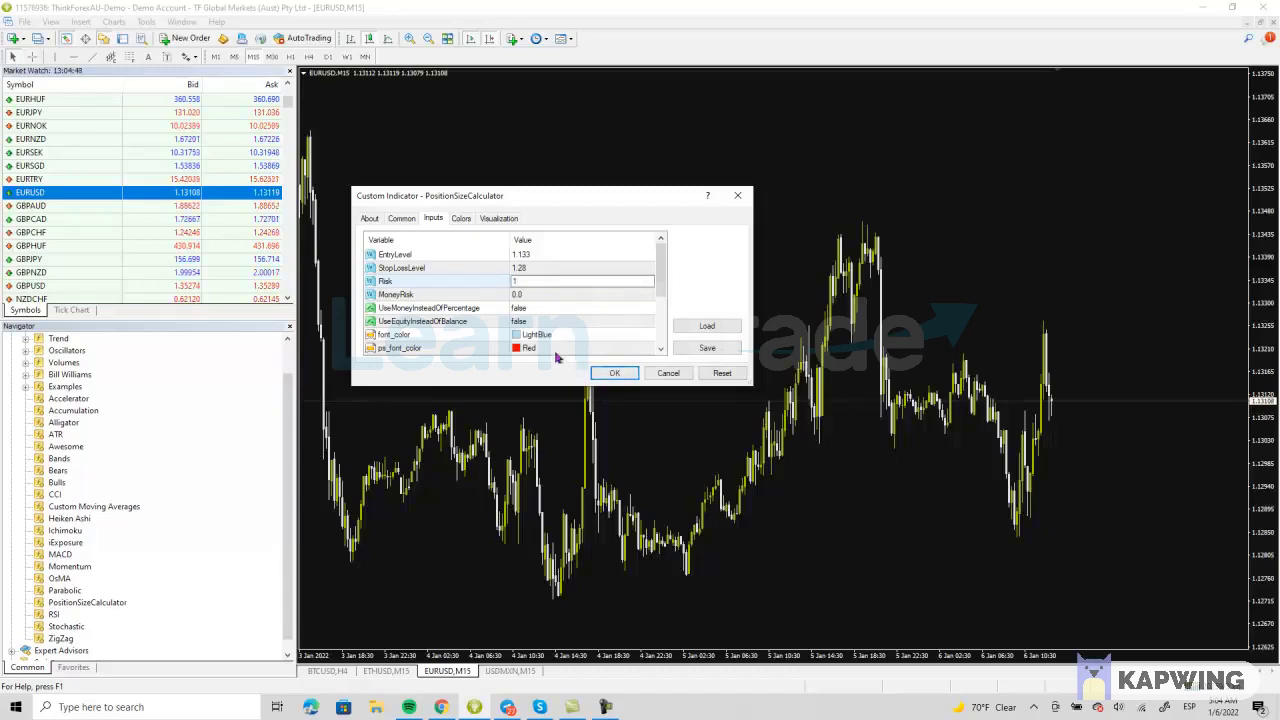
click(572, 299)
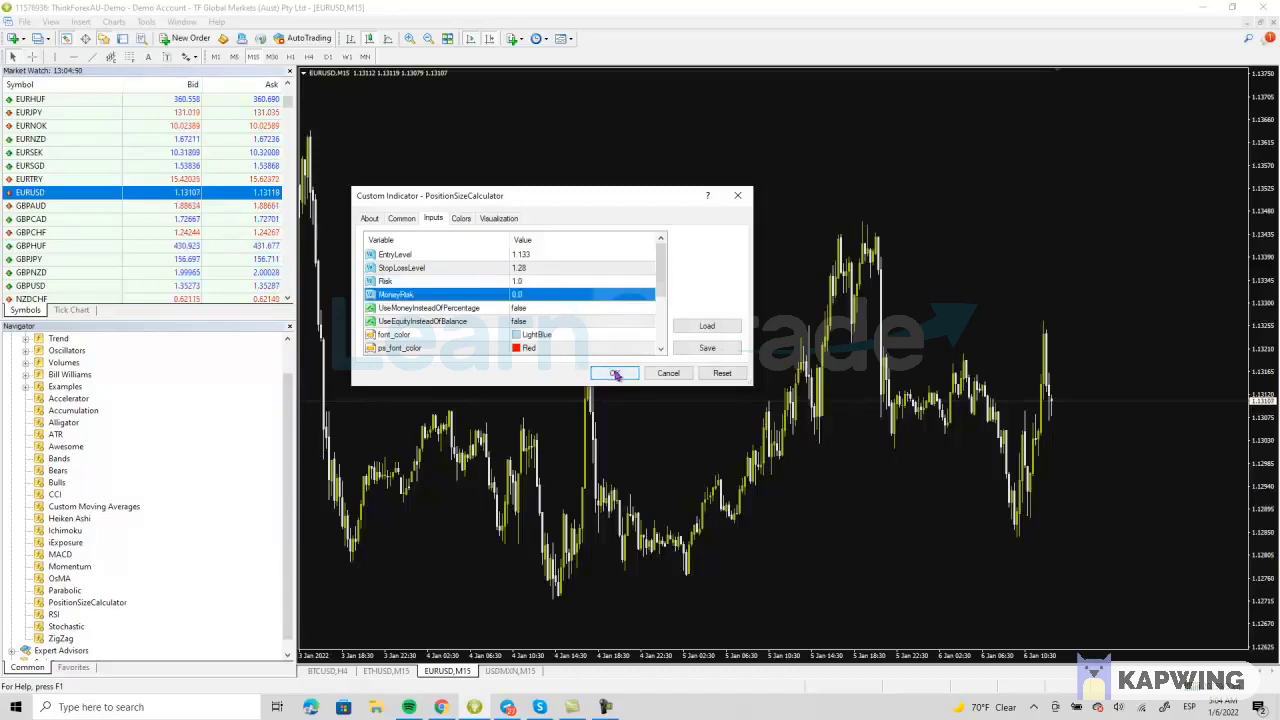
click(615, 373)
right_click(505, 186)
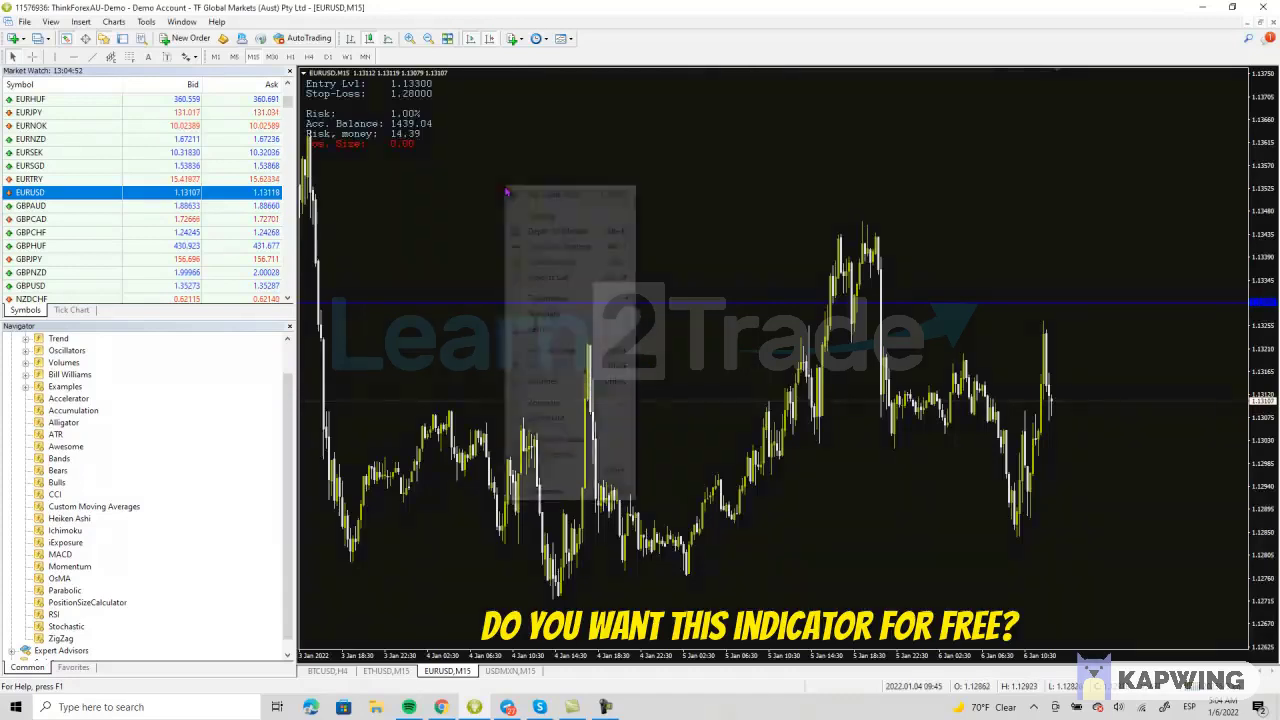
click(540, 262)
double_click(575, 234)
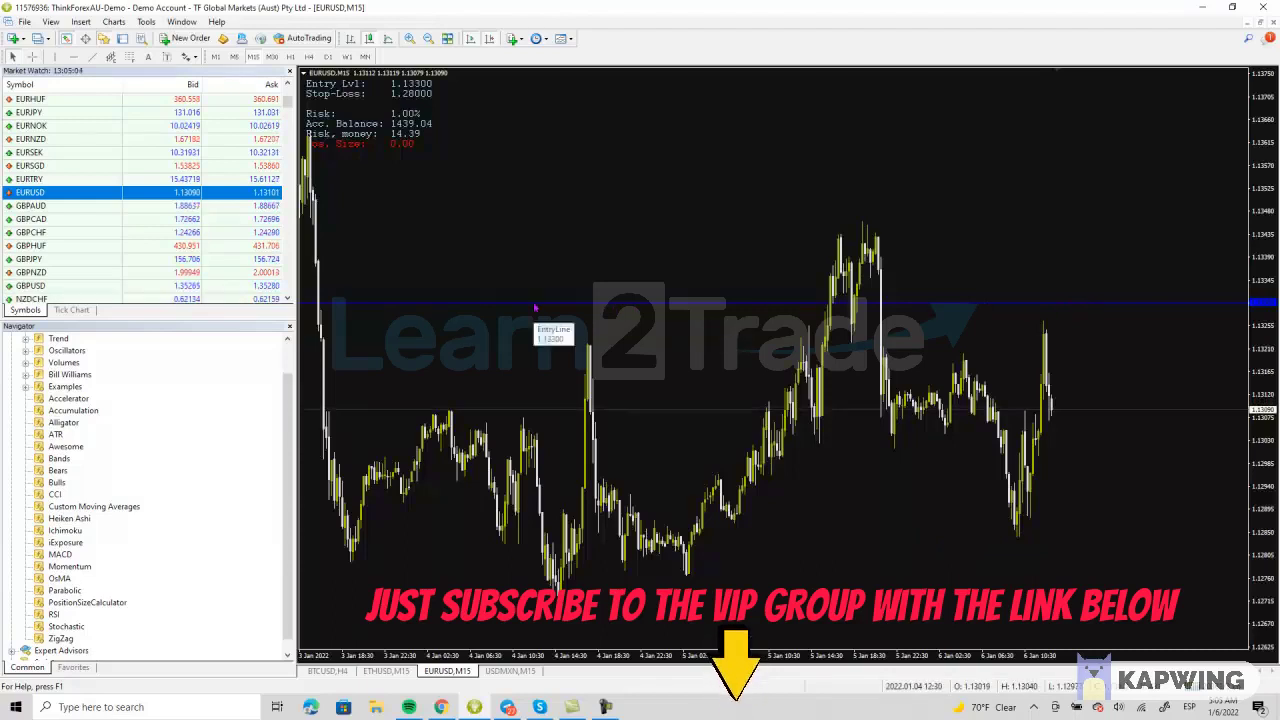
right_click(533, 225)
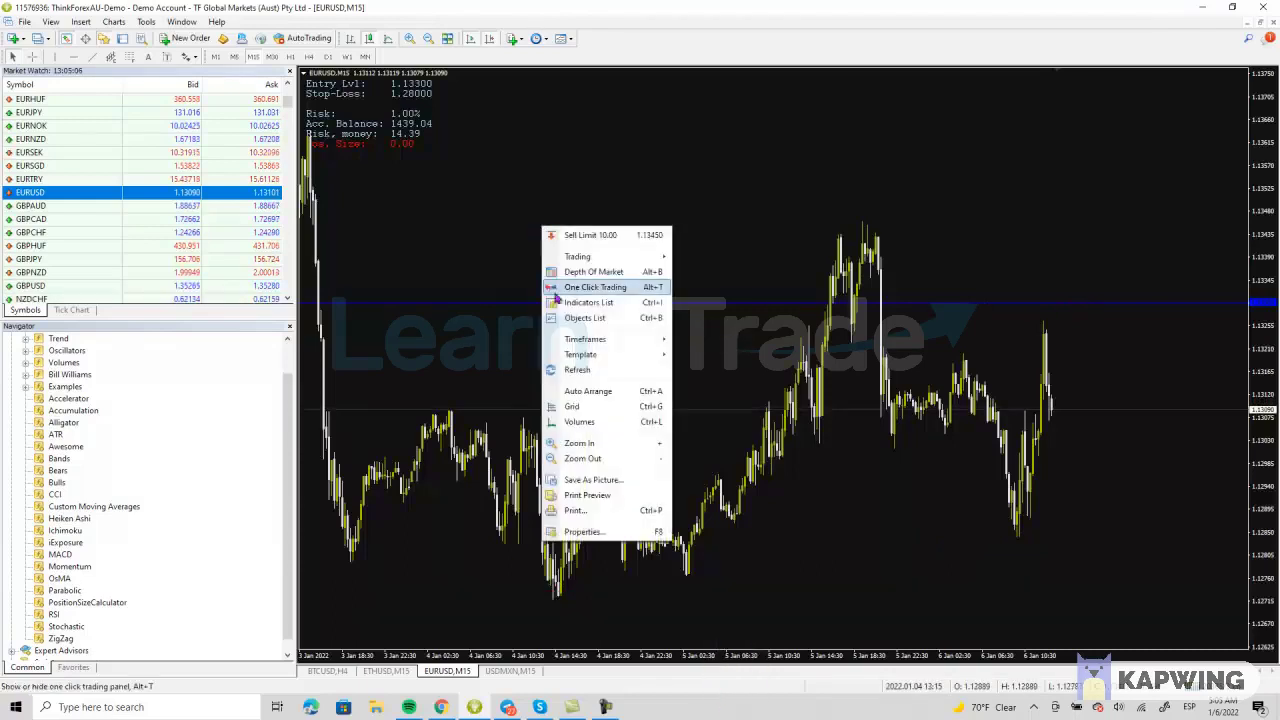
click(479, 245)
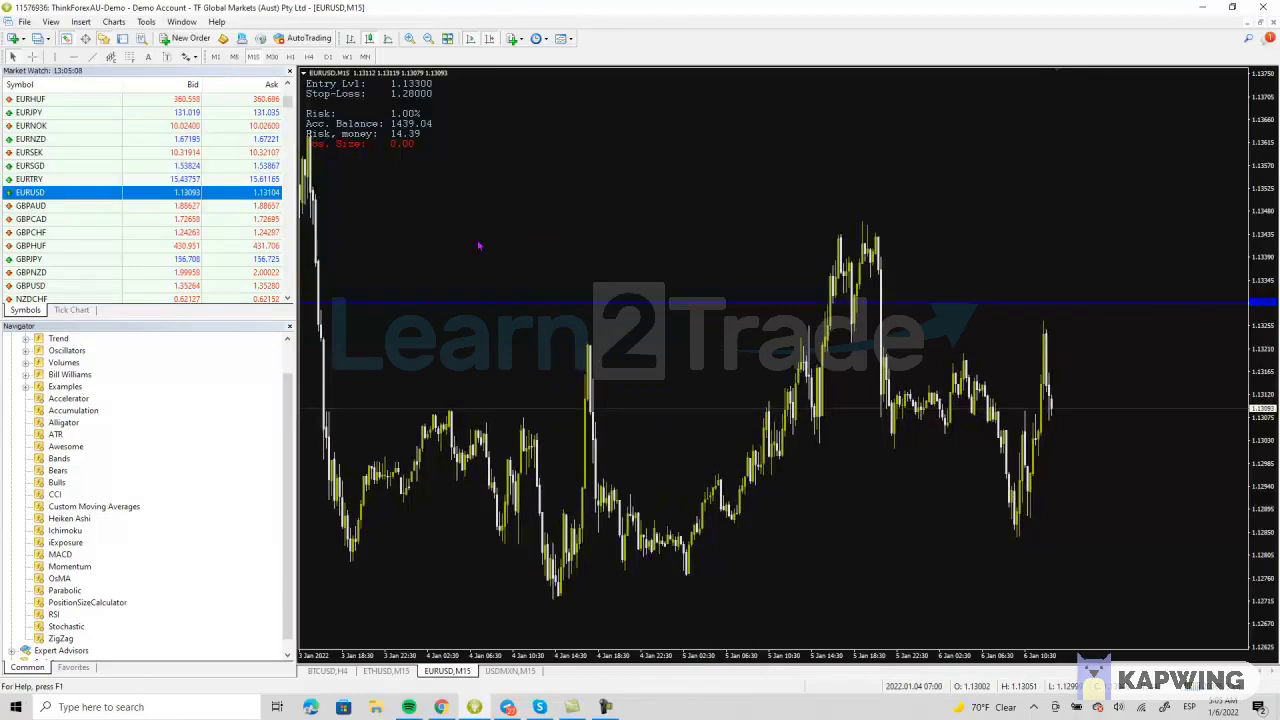
right_click(479, 245)
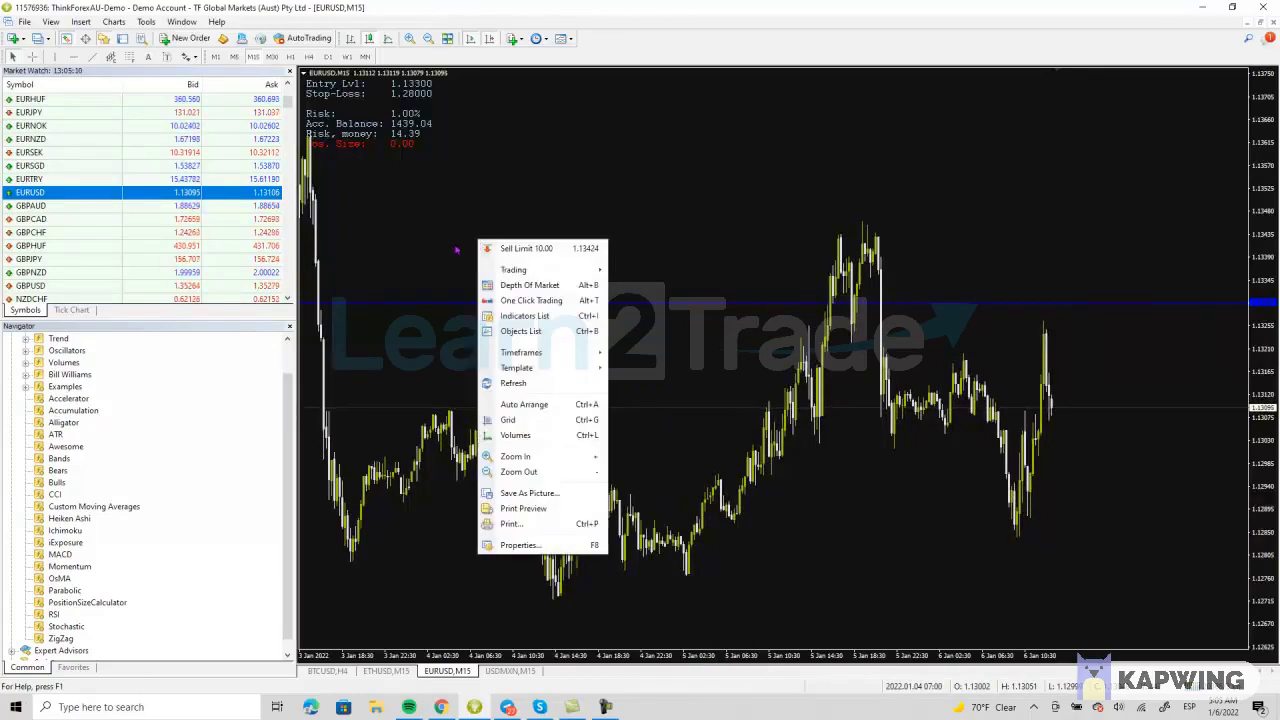
Change PositionSizeCalculator's StopLossLevel to 1.128 through the Indicators List and apply it.
click(524, 316)
double_click(577, 233)
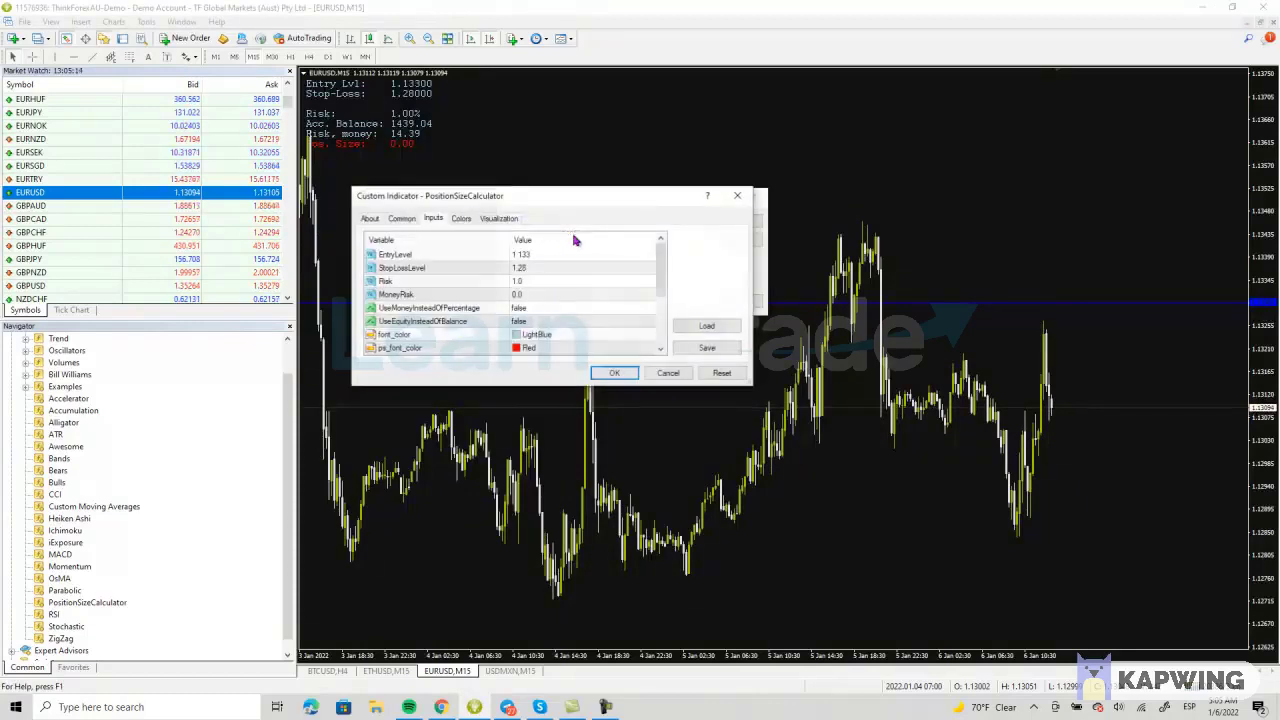
click(521, 268)
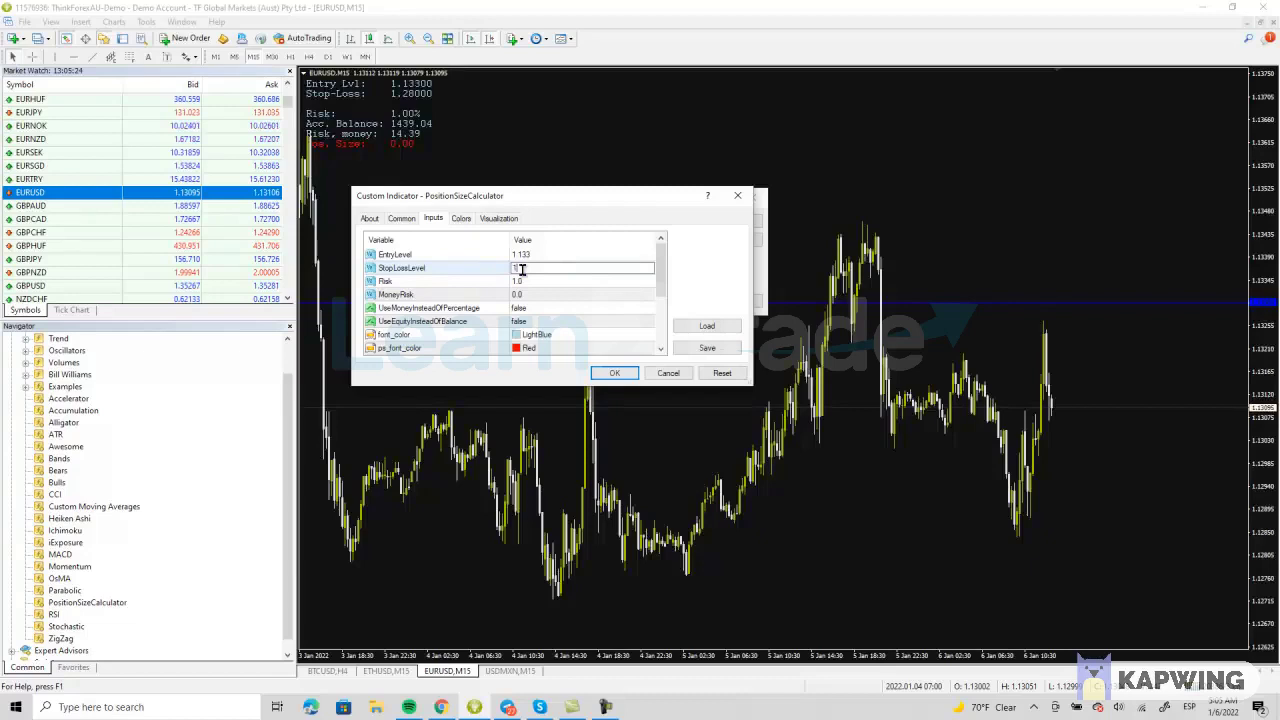
text(128)
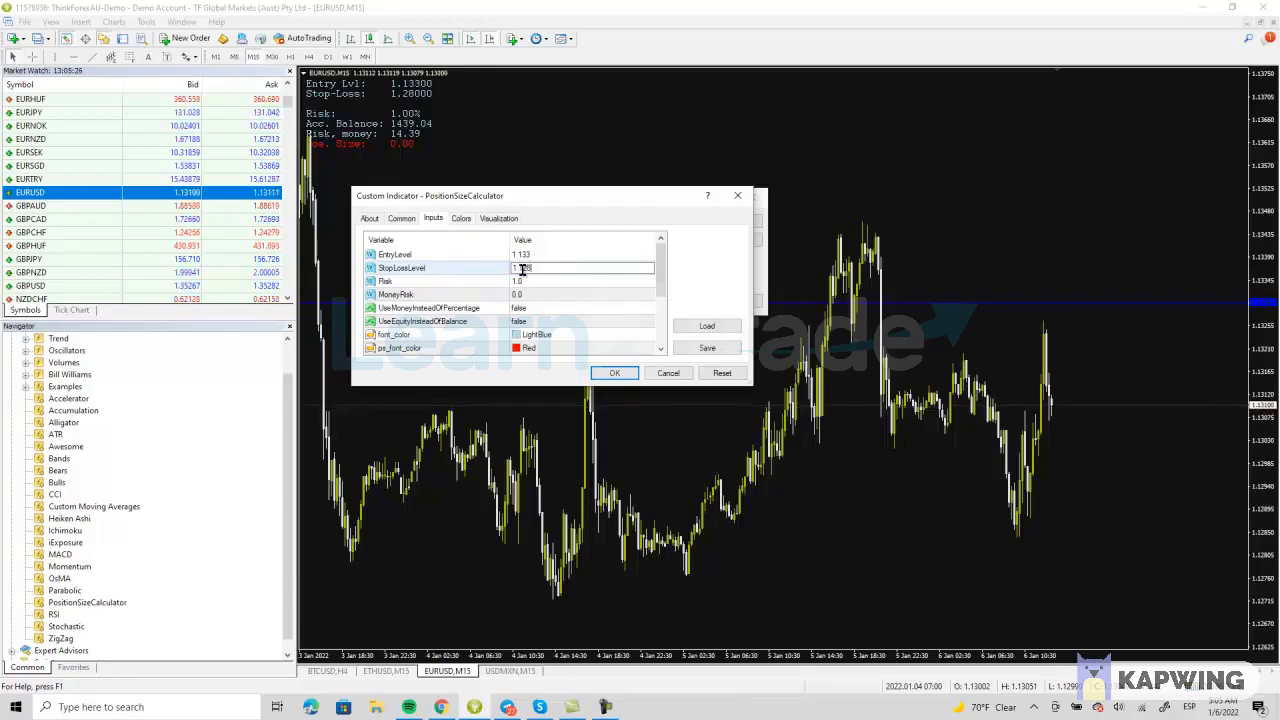
key(Return)
click(617, 374)
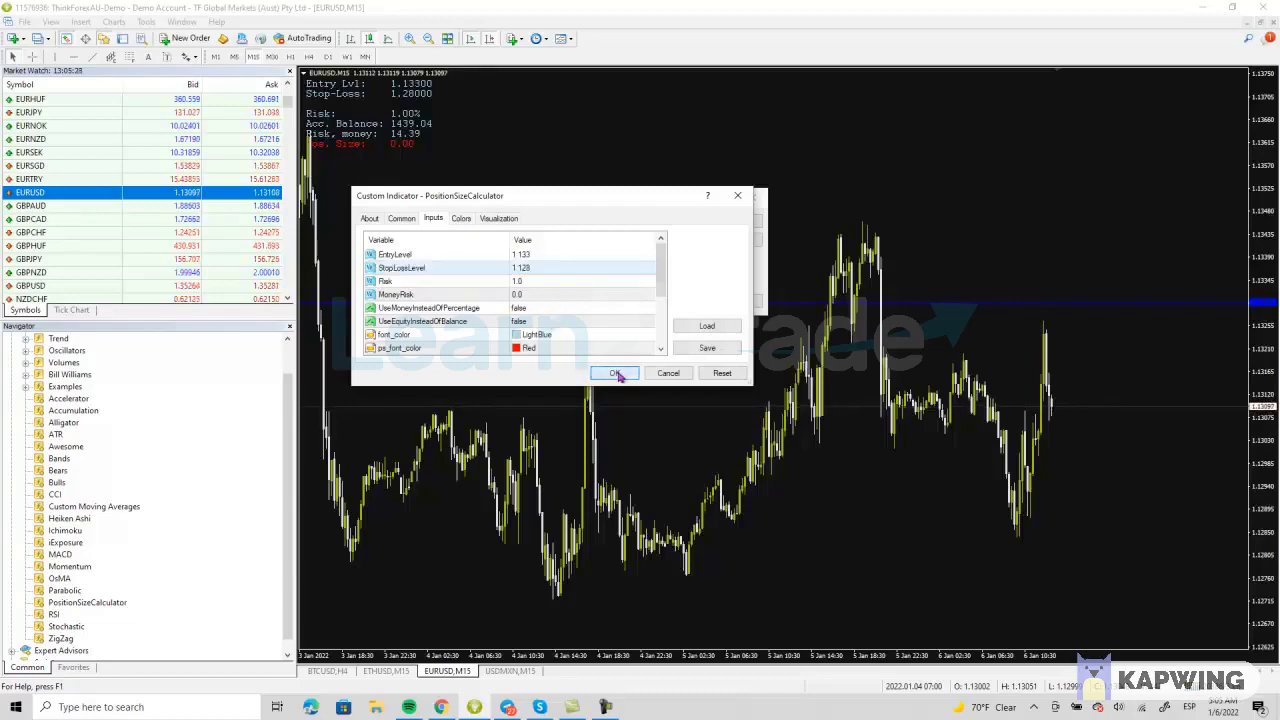
click(741, 309)
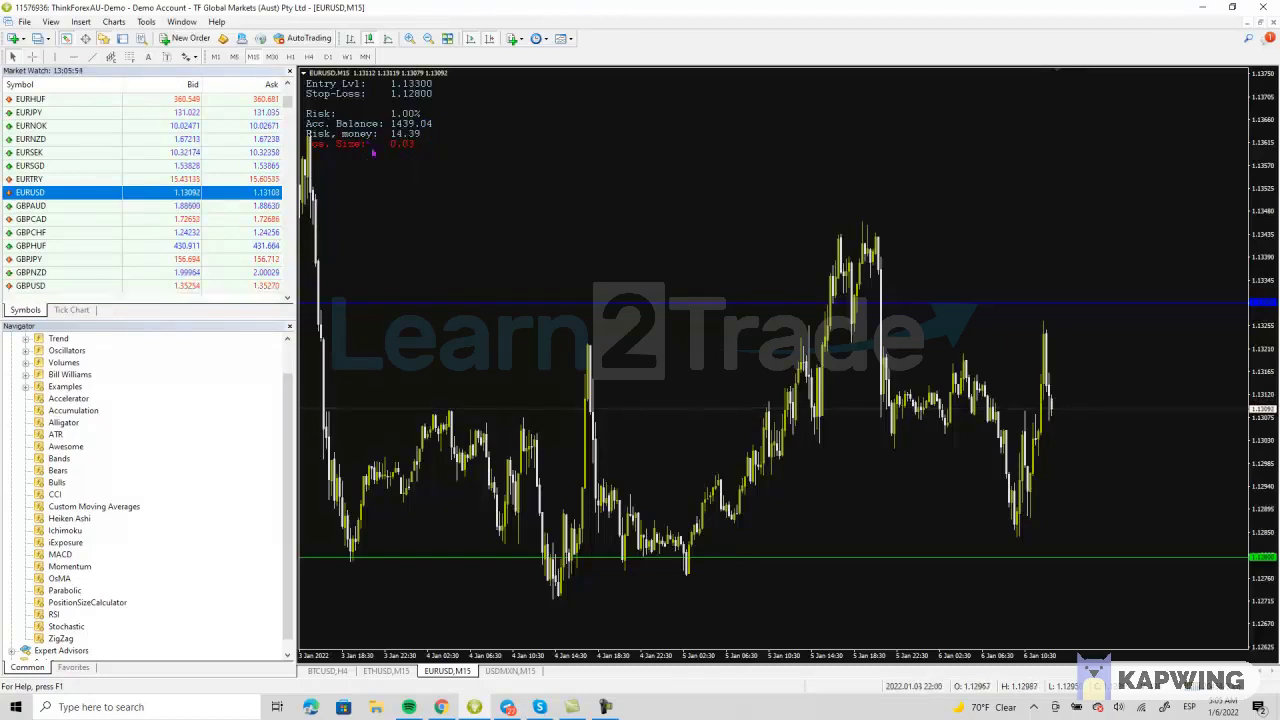
scroll(383, 168, up, 1)
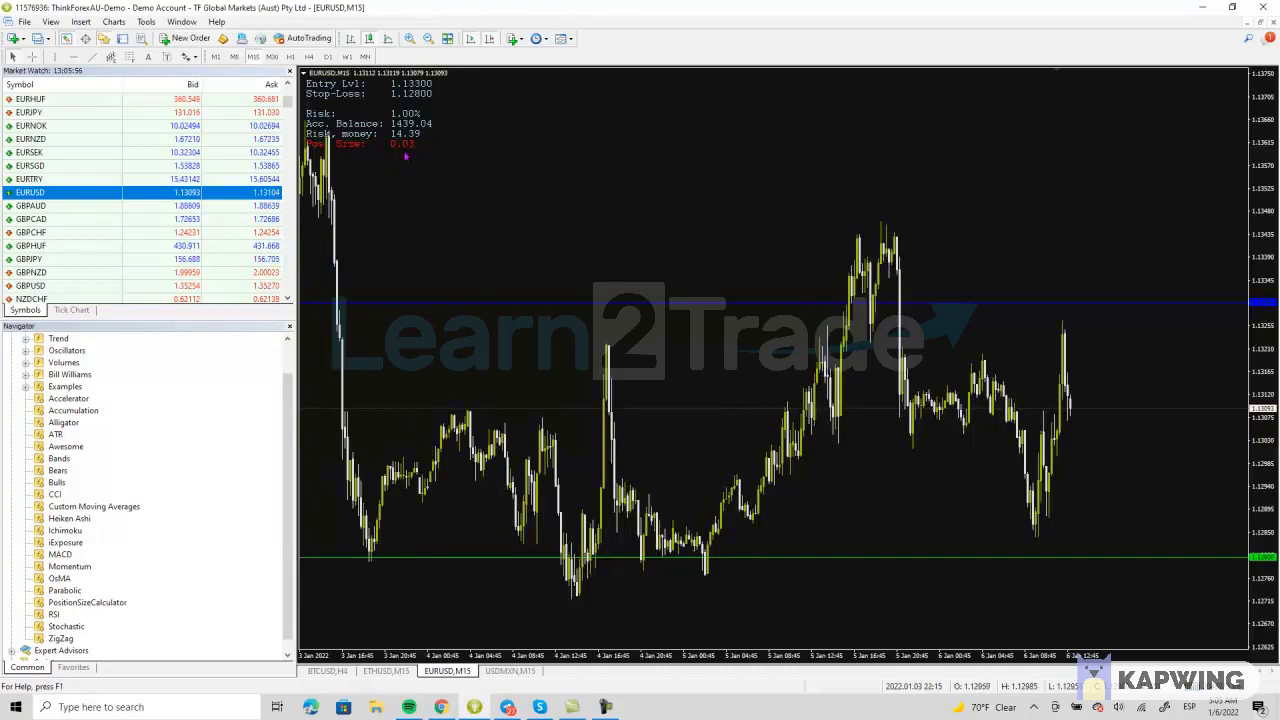
scroll(418, 172, down, 1)
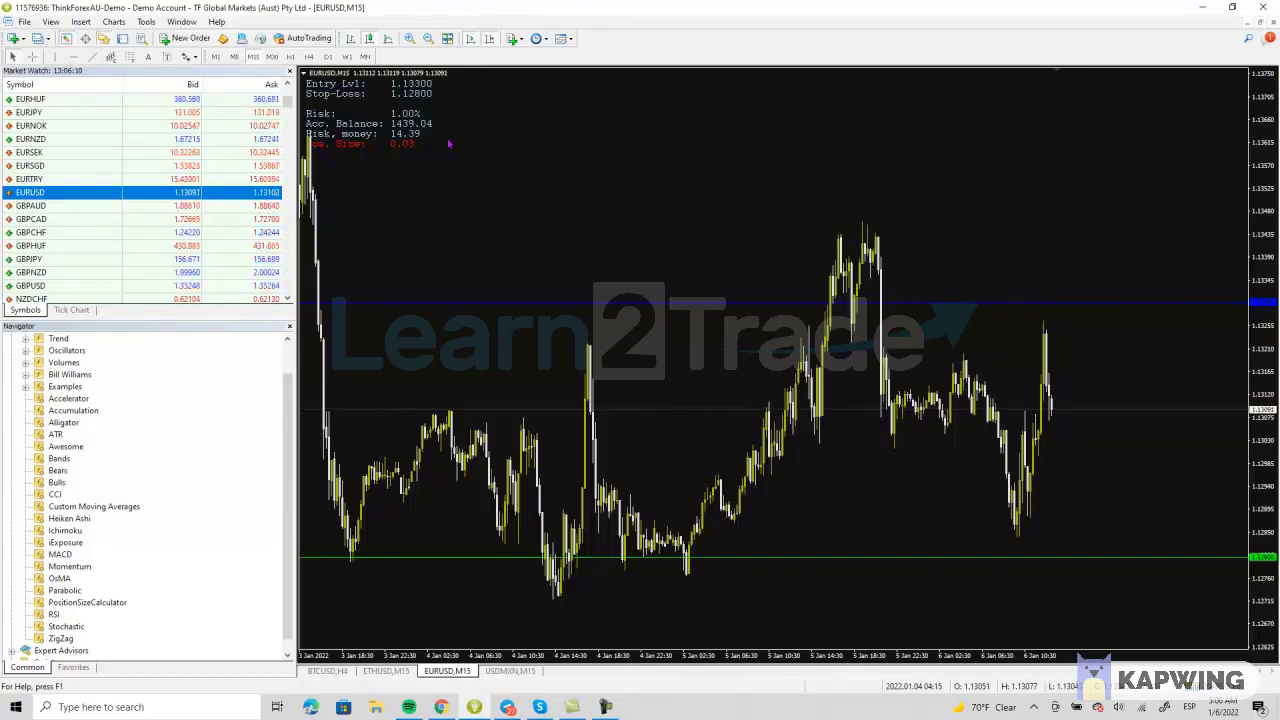
Set PositionSizeCalculator's Risk to 1.5 through the chart's Indicators List and apply it.
right_click(426, 172)
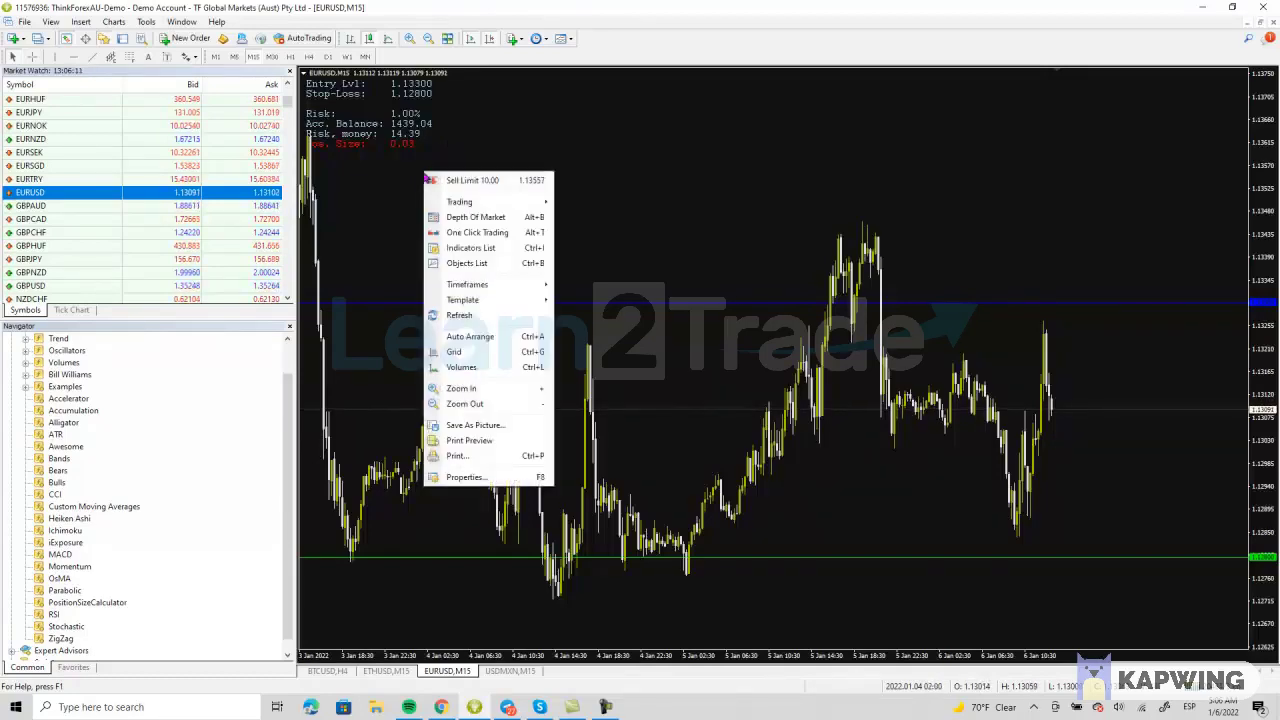
click(468, 248)
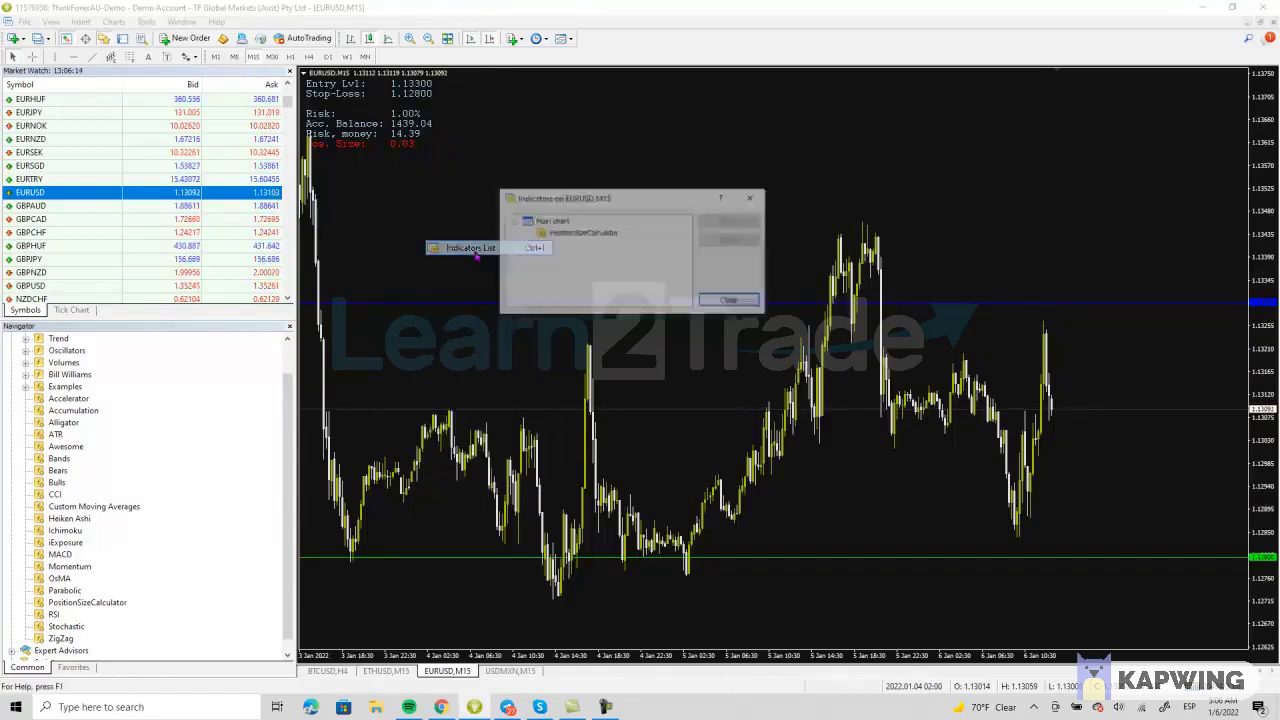
double_click(580, 233)
double_click(540, 281)
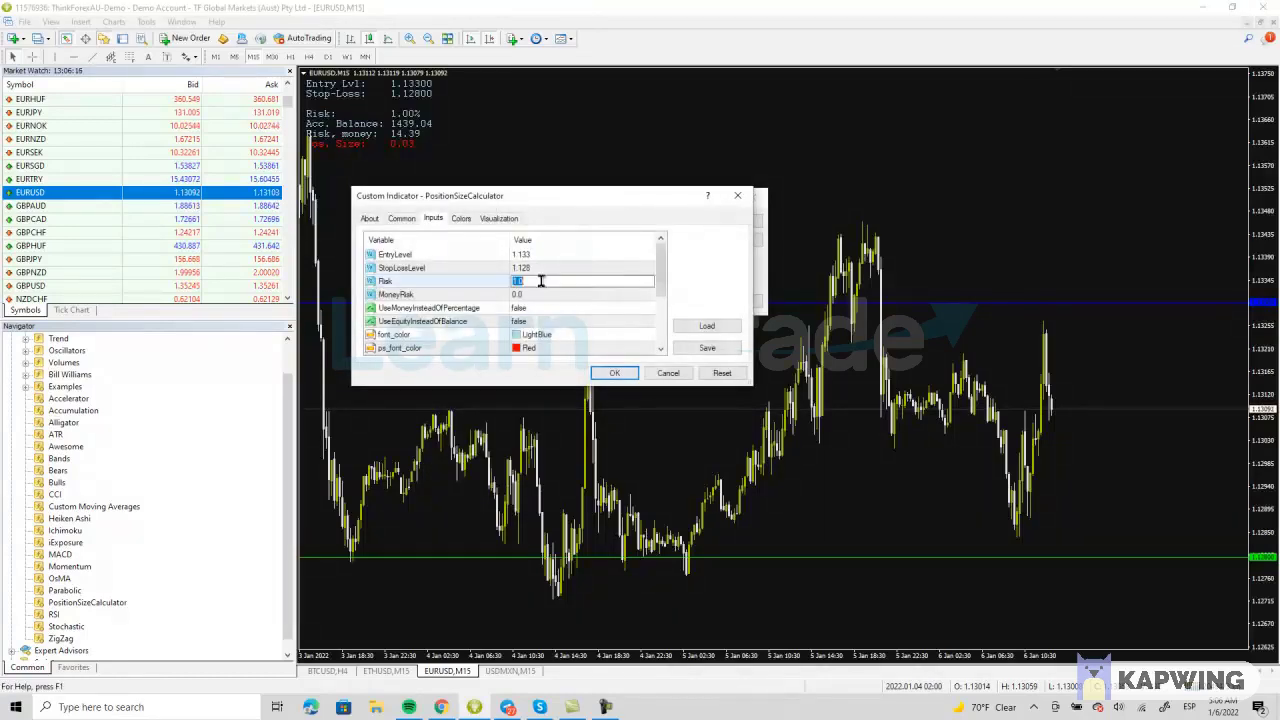
text(1.5)
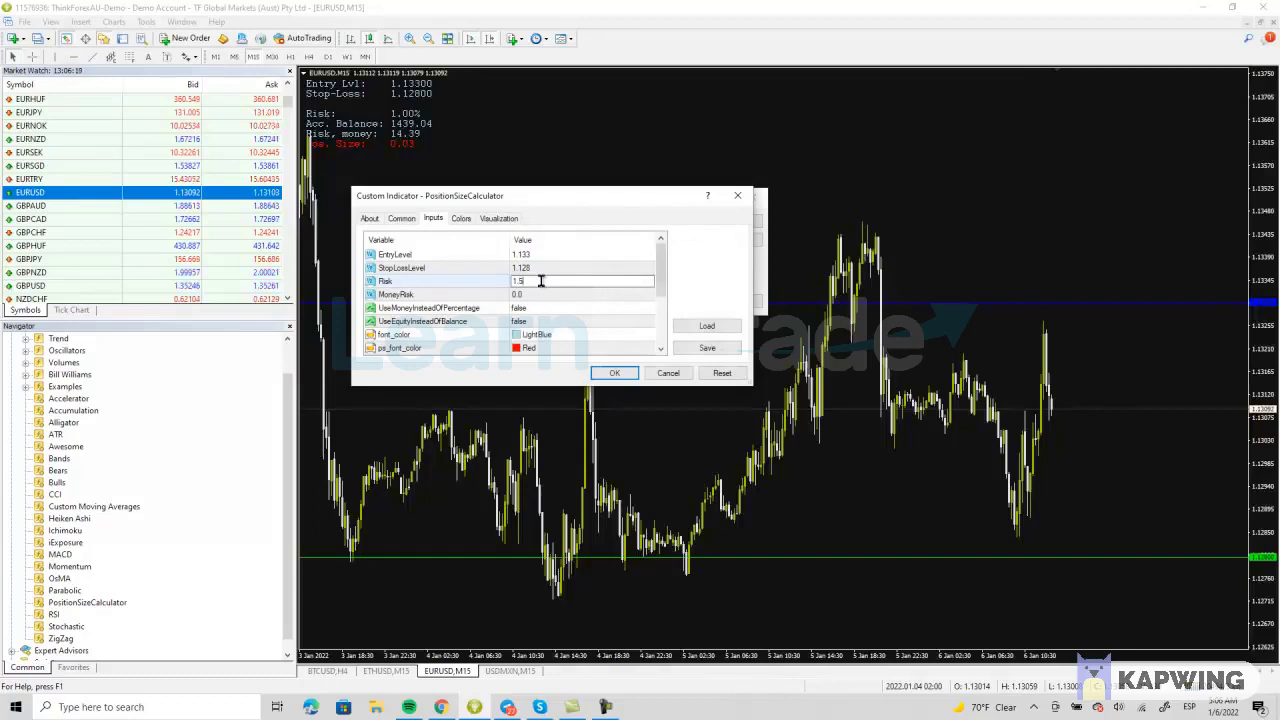
click(614, 374)
click(733, 300)
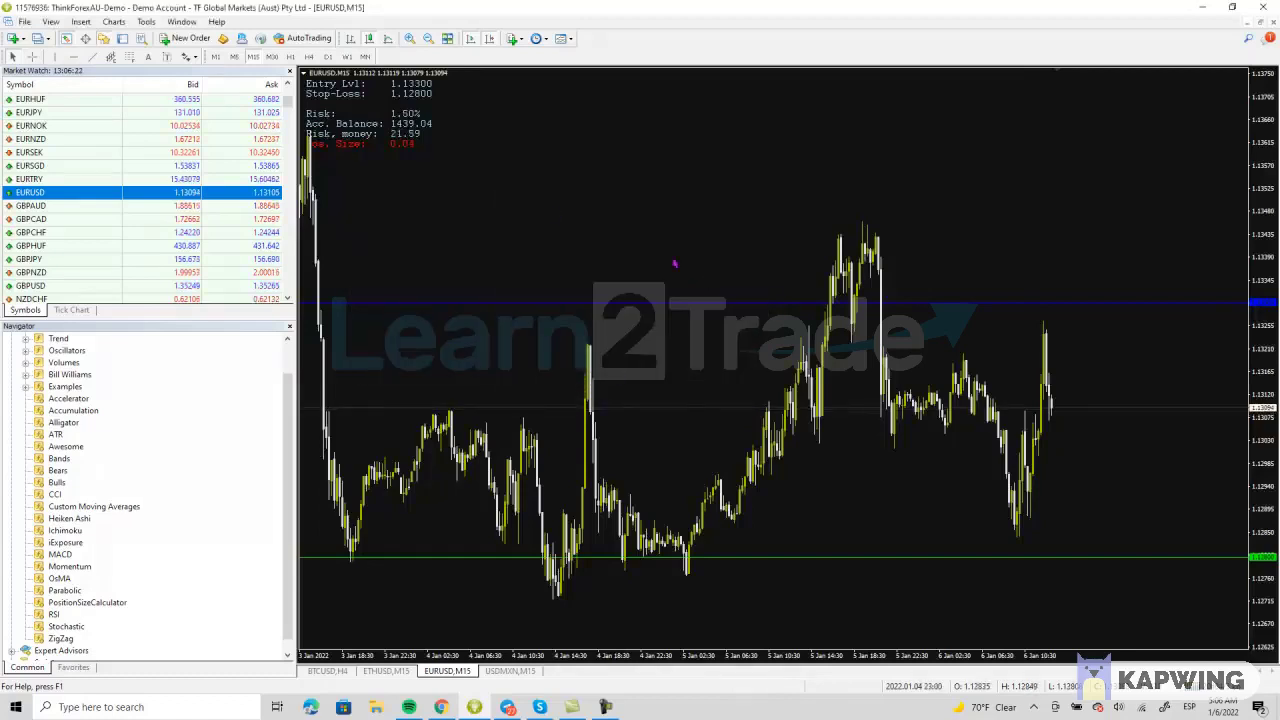